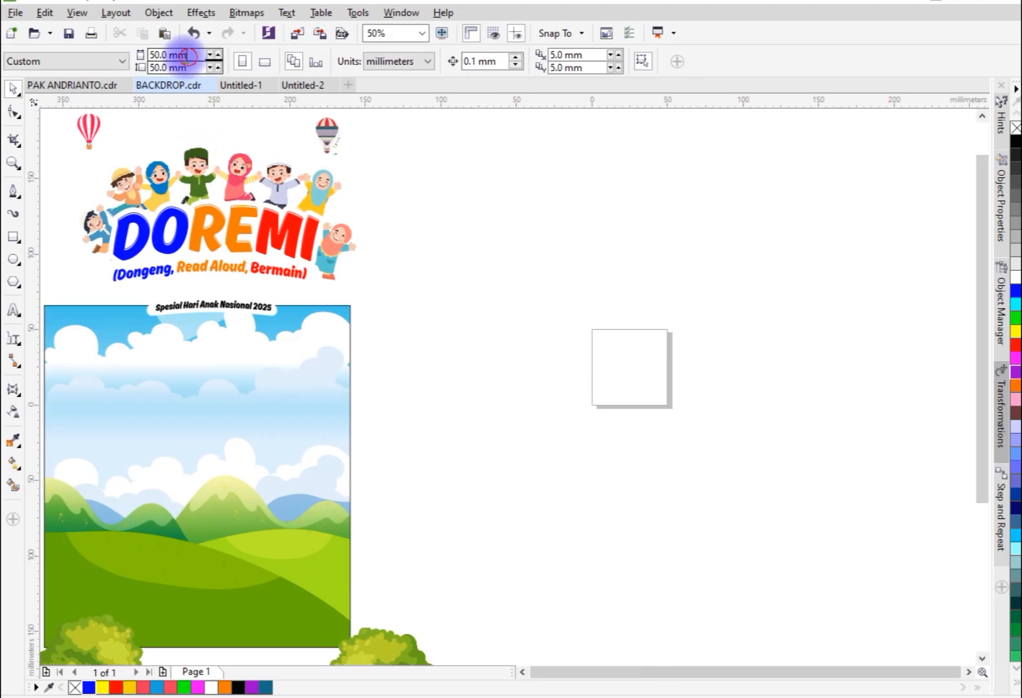
# Step: Set the page size to 200 × 300 mm and switch it to landscape orientation
pyautogui.write('200')
pyautogui.press('Tab')
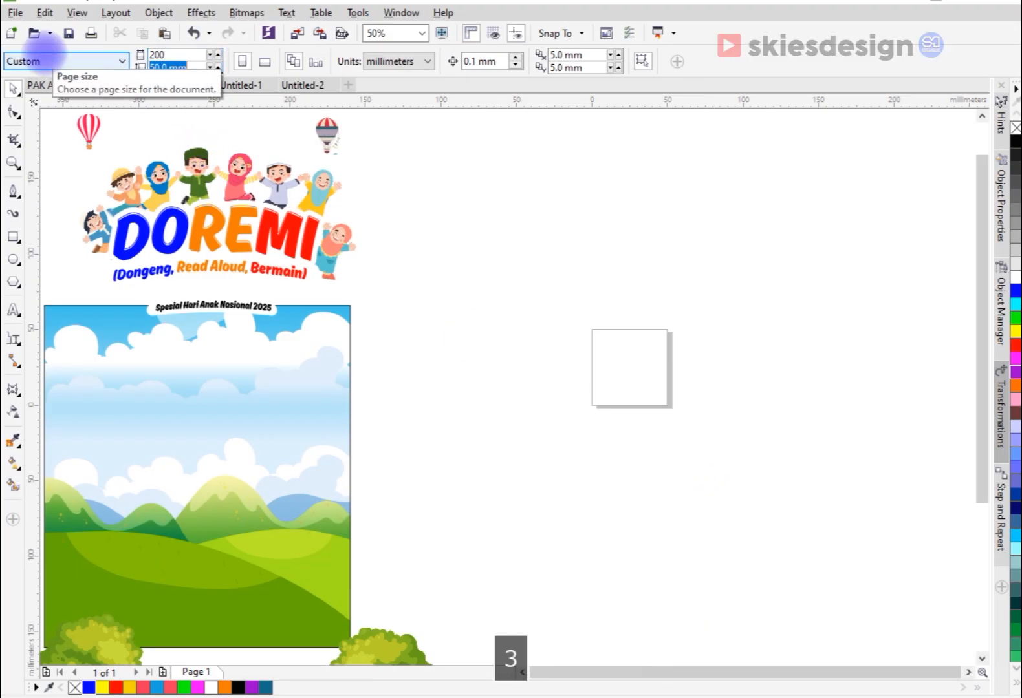
pyautogui.write('300')
pyautogui.press('Return')
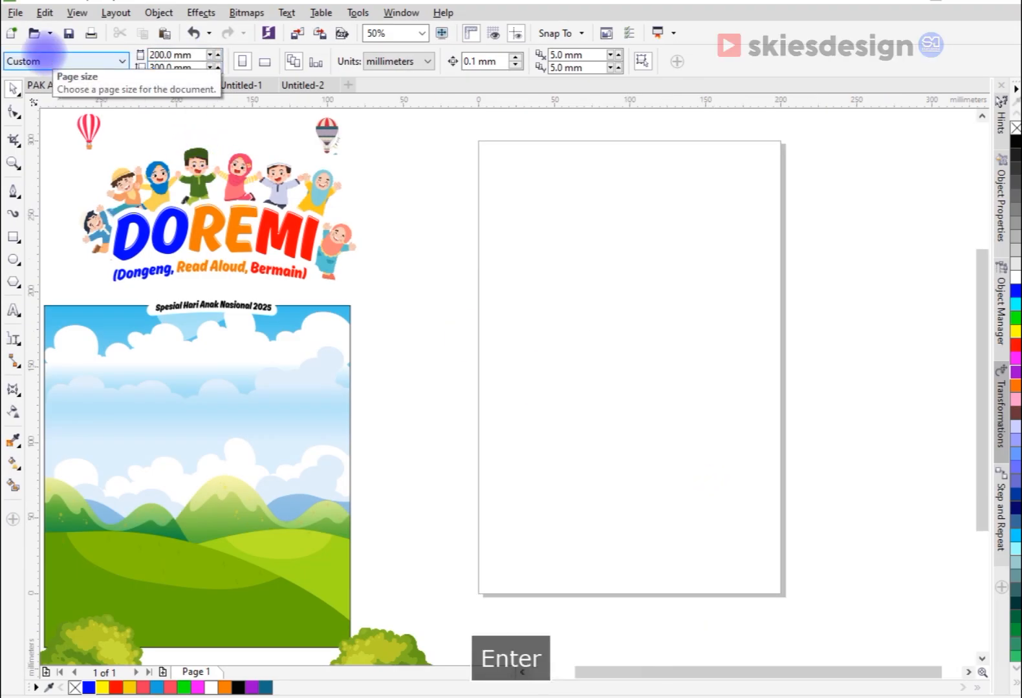
pyautogui.click(265, 61)
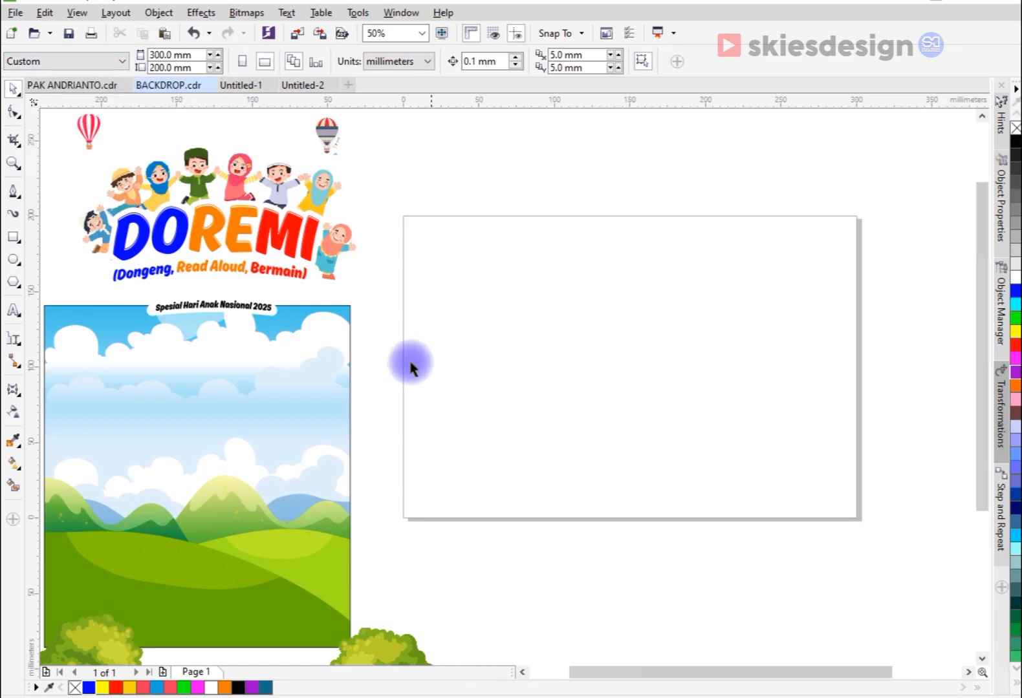
# Step: Create a page-sized rectangle and move the sky-and-hills background off the page, to its right side
pyautogui.click(345, 391)
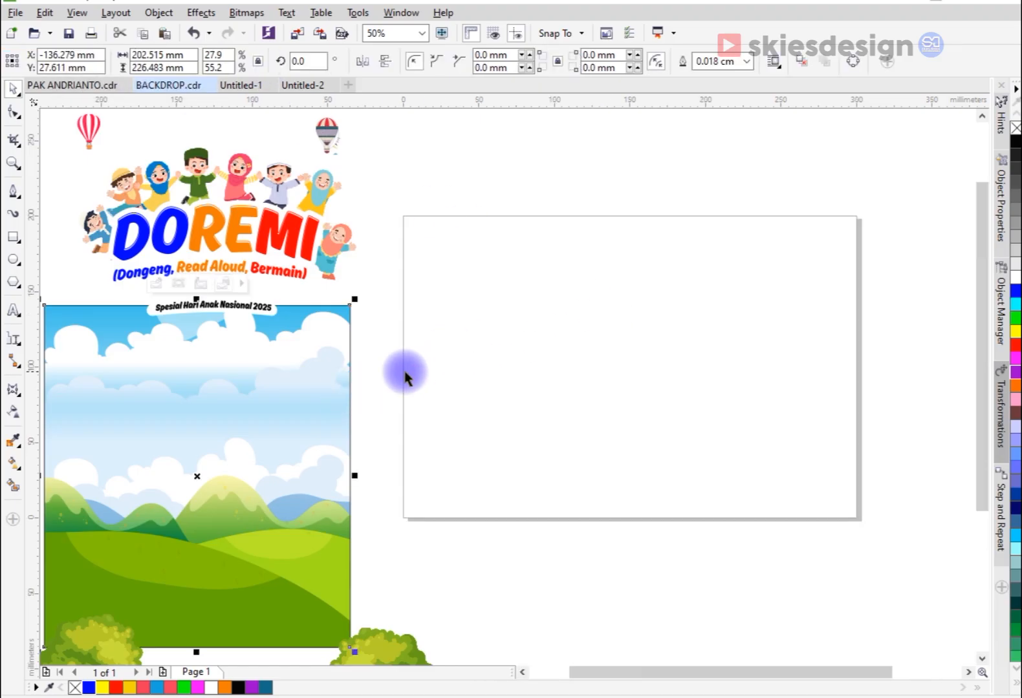
pyautogui.doubleClick(13, 241)
pyautogui.click(261, 442)
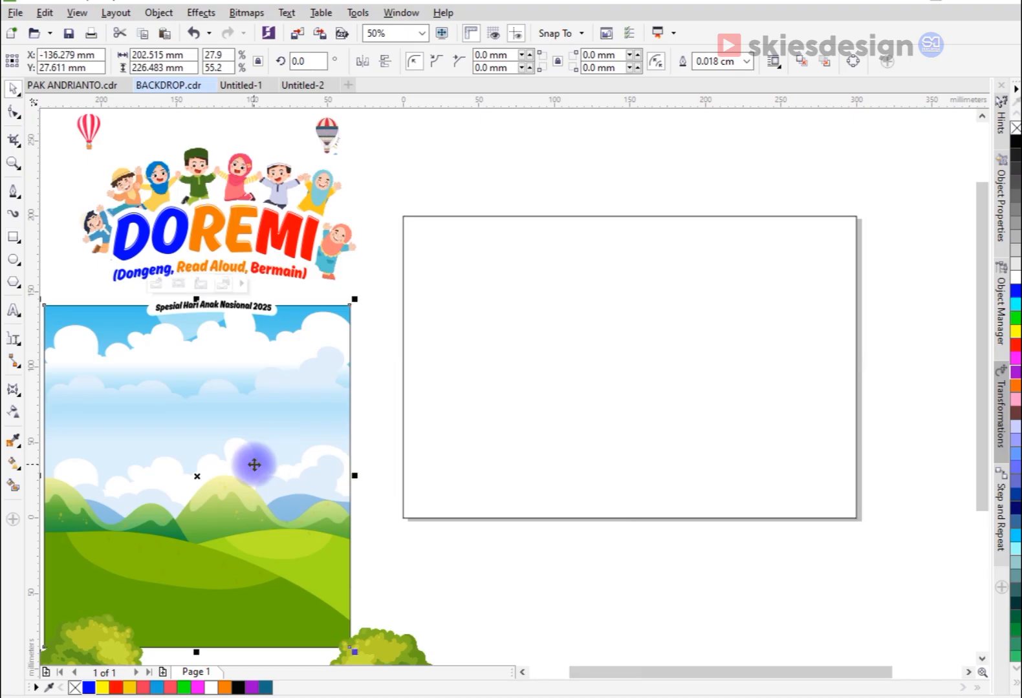
pyautogui.moveTo(255, 463); pyautogui.dragTo(560, 376)
pyautogui.scroll(-1, 673, 338)
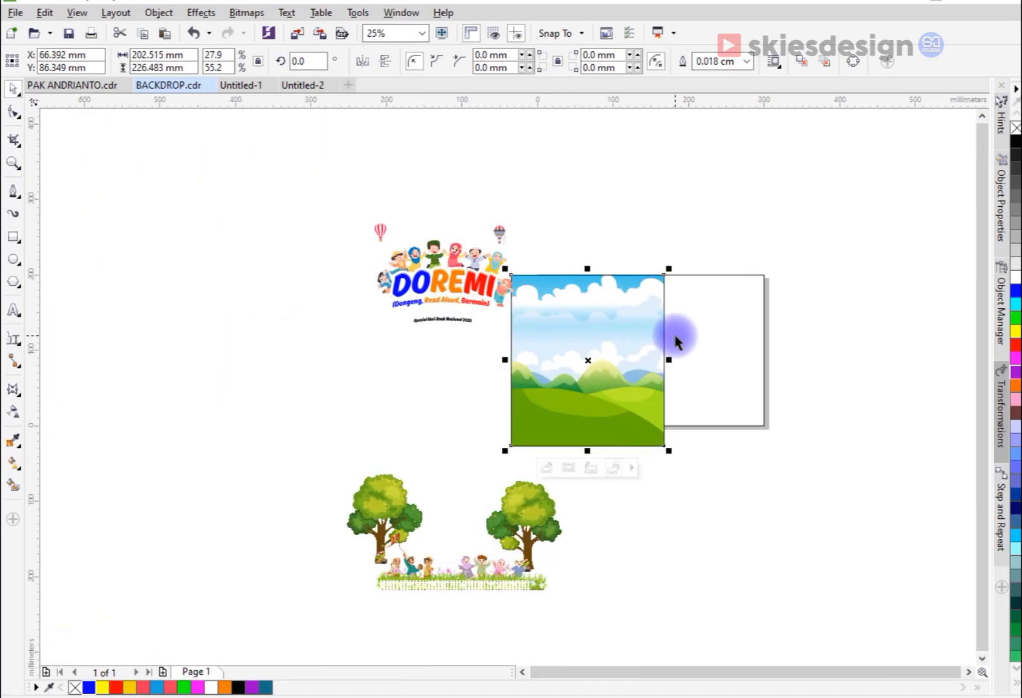
pyautogui.moveTo(620, 332); pyautogui.dragTo(865, 304)
pyautogui.scroll(1, 823, 321)
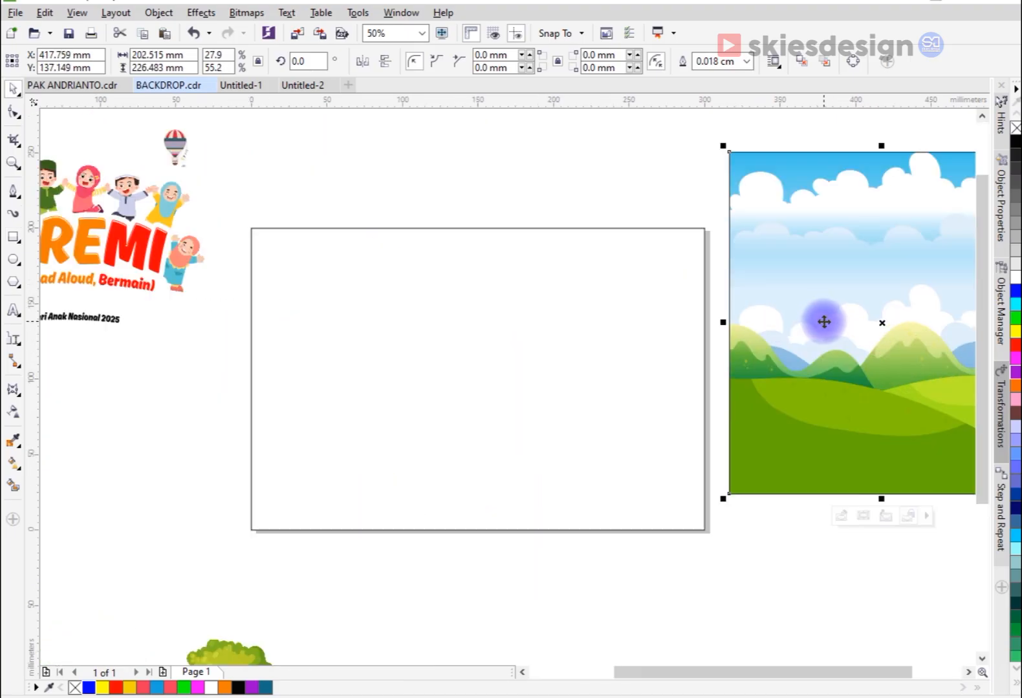
# Step: PowerClip the sky-and-hills background inside the page-sized rectangle
pyautogui.rightClick(818, 313)
pyautogui.click(834, 221)
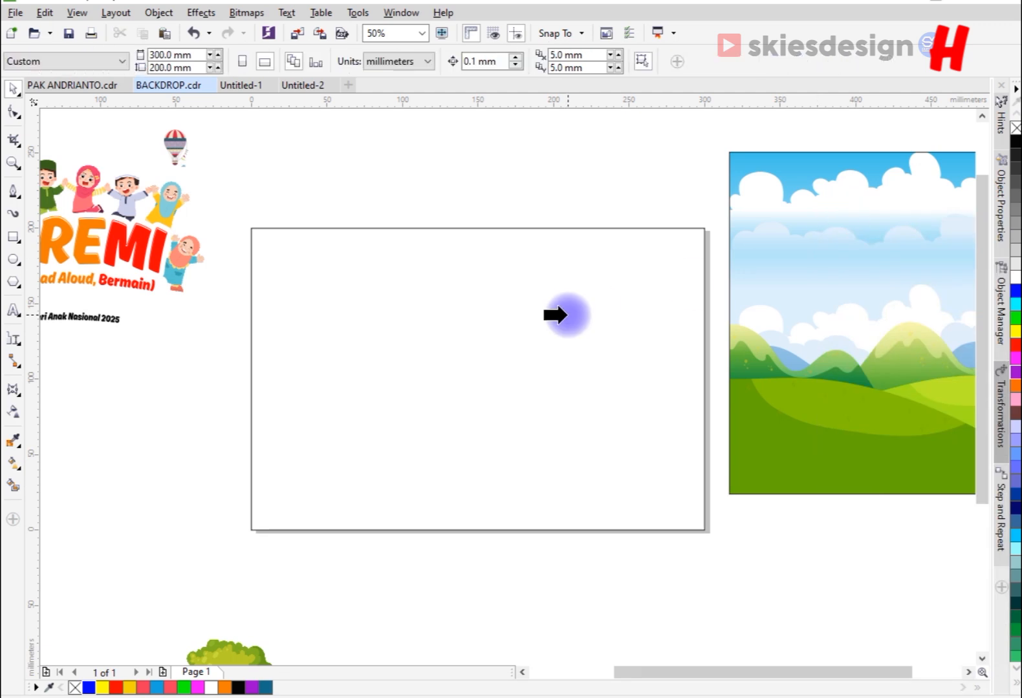
pyautogui.click(550, 323)
# Step: Stretch the clipped background contents to about 312 × 208 mm so they cover the whole frame
pyautogui.click(459, 552)
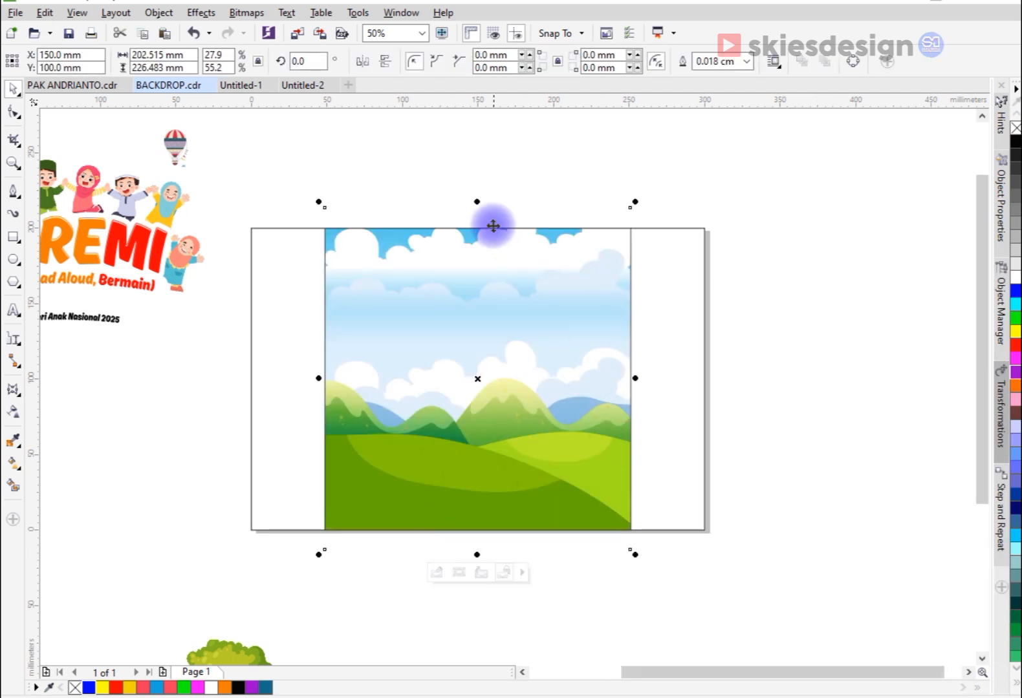
pyautogui.moveTo(479, 202)
pyautogui.mouseDown()
pyautogui.moveTo(502, 216)
pyautogui.moveTo(482, 221)
pyautogui.mouseUp()
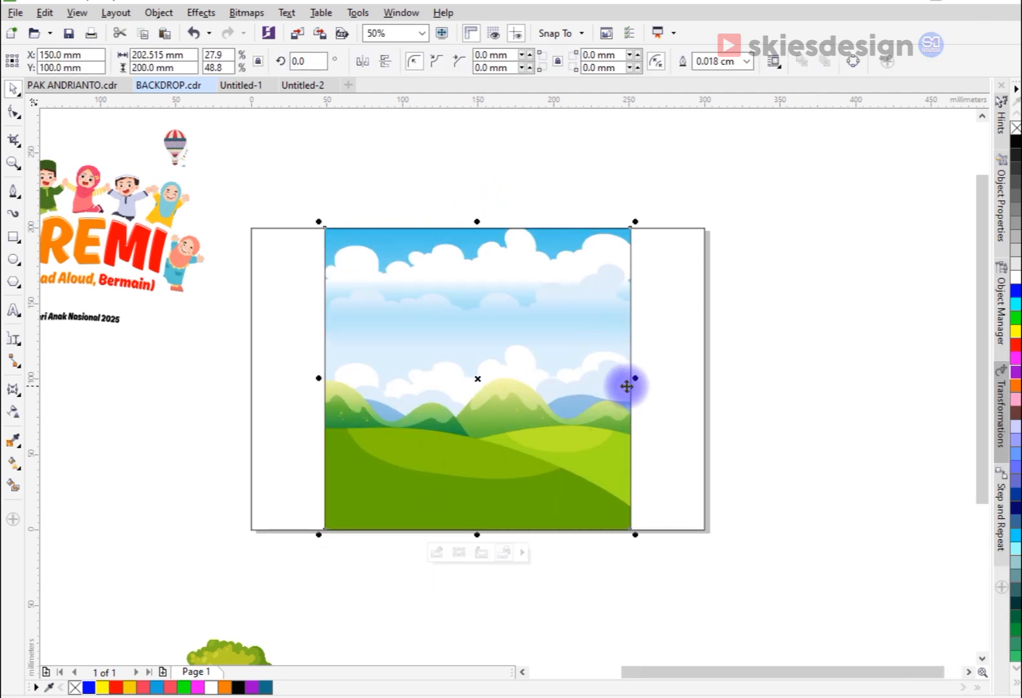
pyautogui.moveTo(635, 378); pyautogui.dragTo(710, 378)
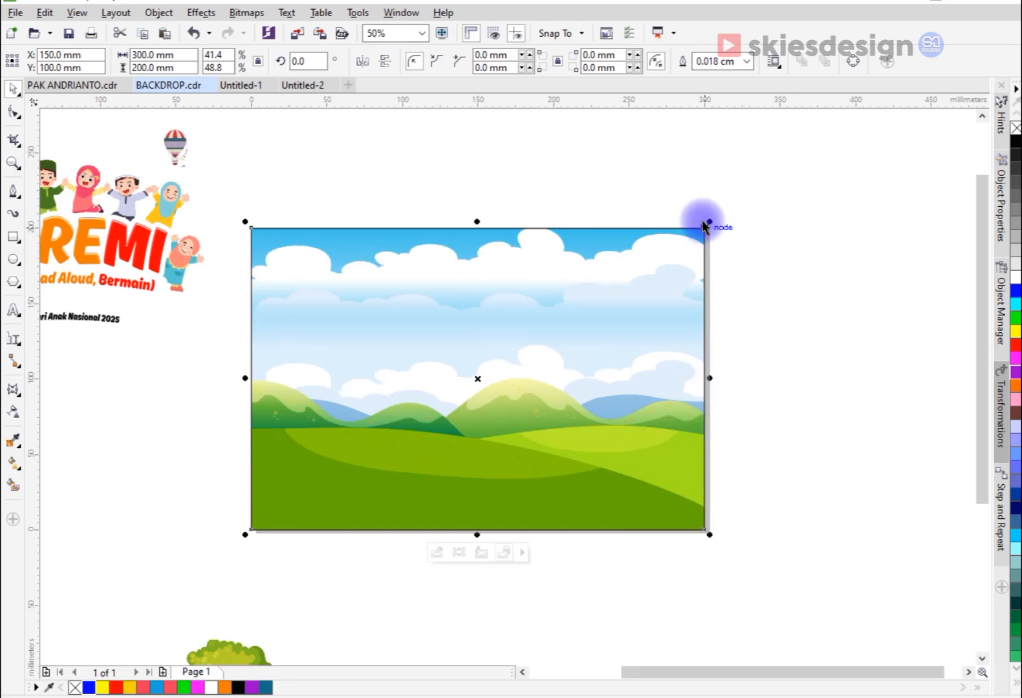
pyautogui.moveTo(712, 221); pyautogui.dragTo(722, 213)
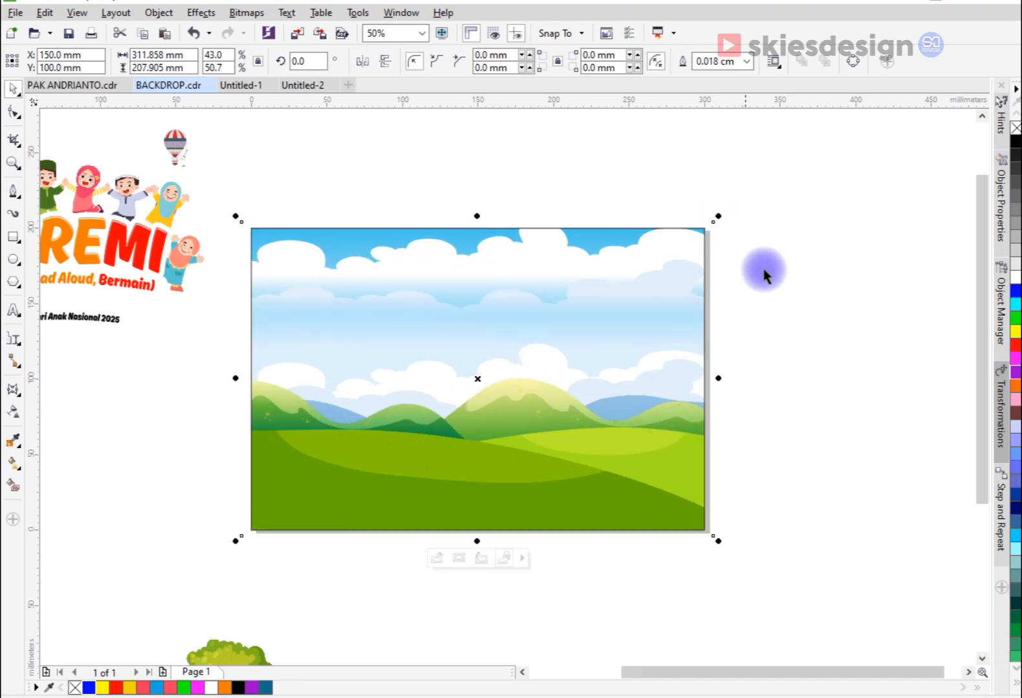
pyautogui.click(771, 293)
pyautogui.scroll(-1, 629, 326)
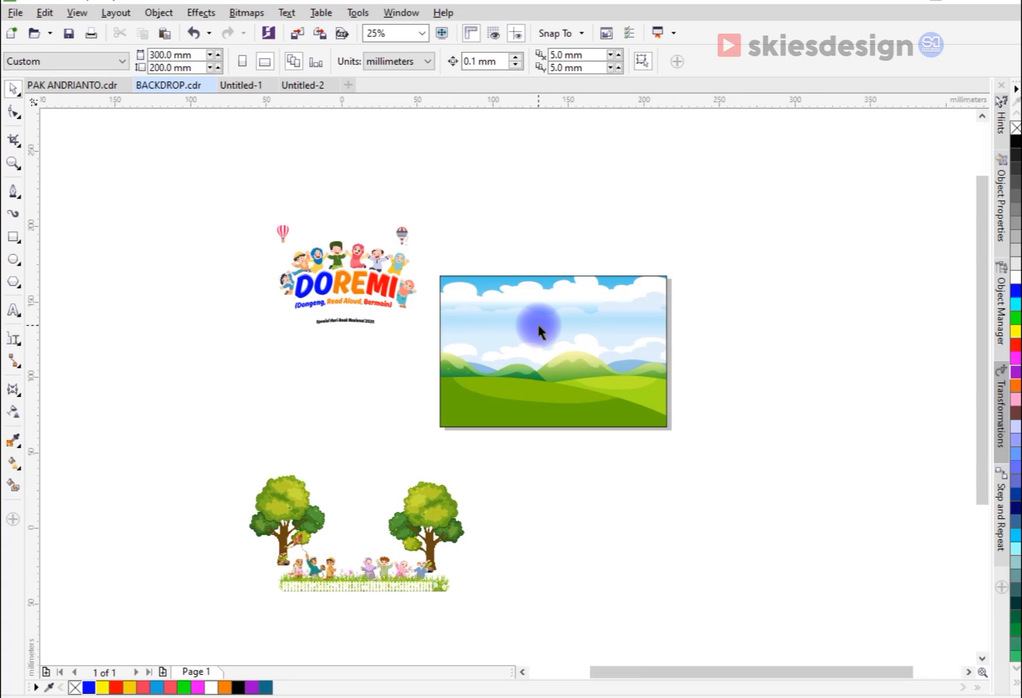
# Step: Narrow the clipped background contents to about 307 mm wide, keeping them centered in the frame
pyautogui.click(541, 331)
pyautogui.scroll(1, 540, 331)
pyautogui.click(549, 551)
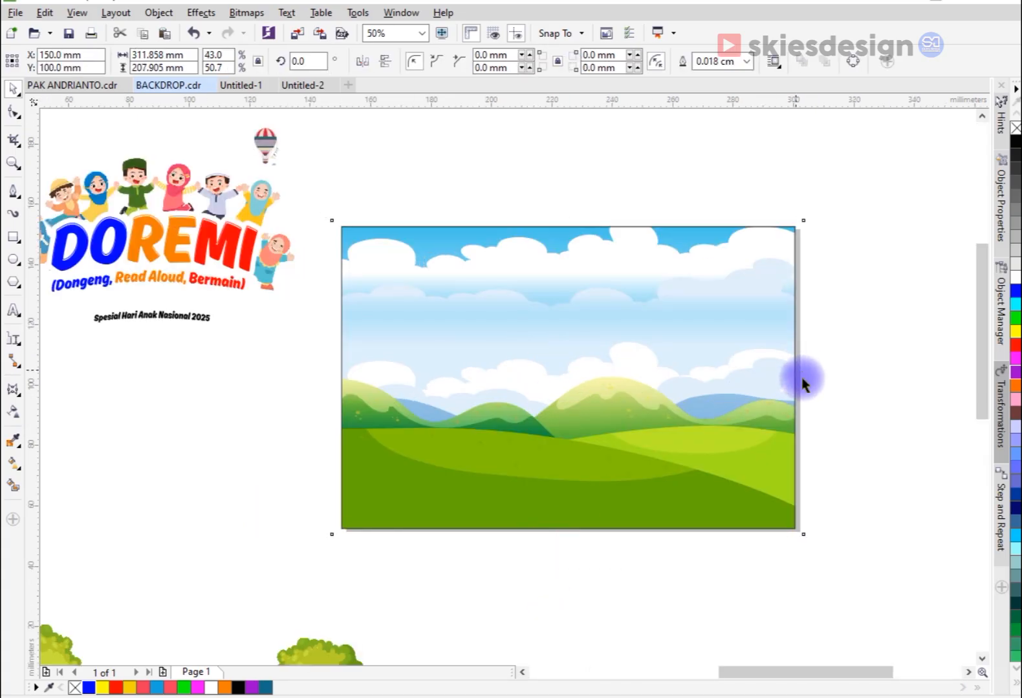
pyautogui.scroll(1, 803, 382)
pyautogui.moveTo(812, 374)
pyautogui.mouseDown()
pyautogui.moveTo(810, 364)
pyautogui.moveTo(809, 388)
pyautogui.mouseUp()
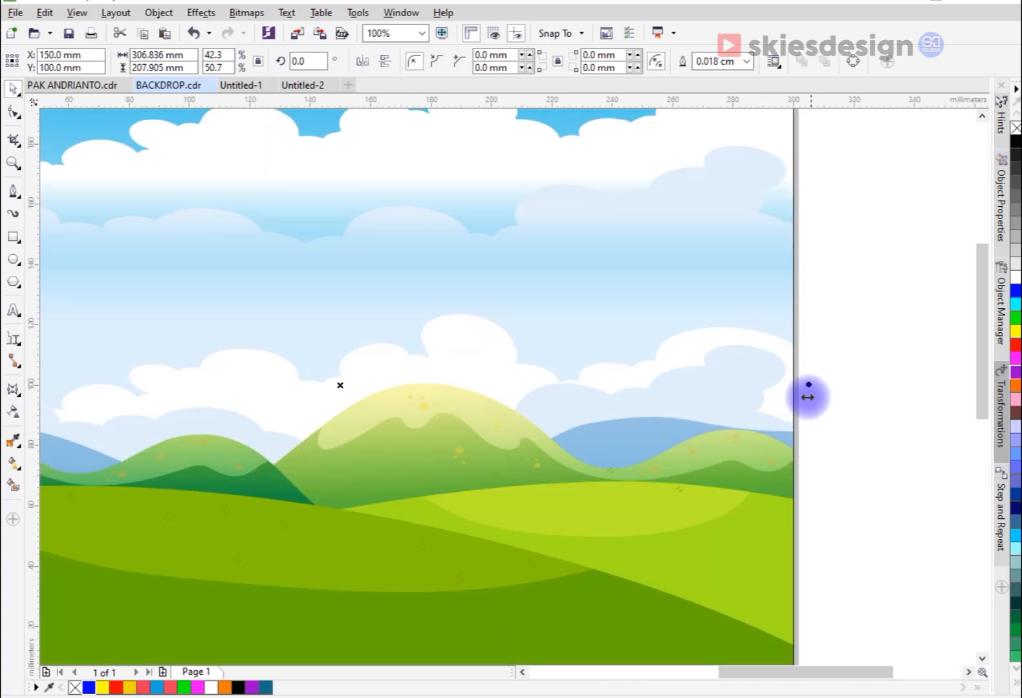
pyautogui.scroll(-1, 770, 422)
pyautogui.click(824, 461)
pyautogui.scroll(-2, 603, 292)
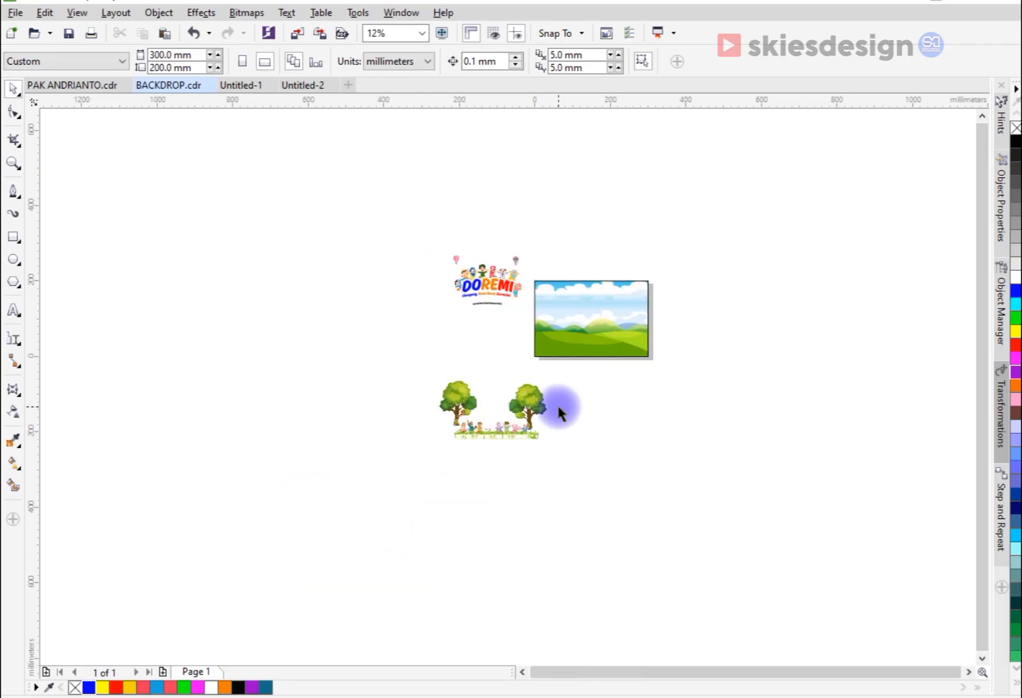
# Step: Move both hot-air balloons clear of the DOREMI artwork and place the title, captions and cheering children on the background
pyautogui.scroll(1, 547, 372)
pyautogui.click(461, 216)
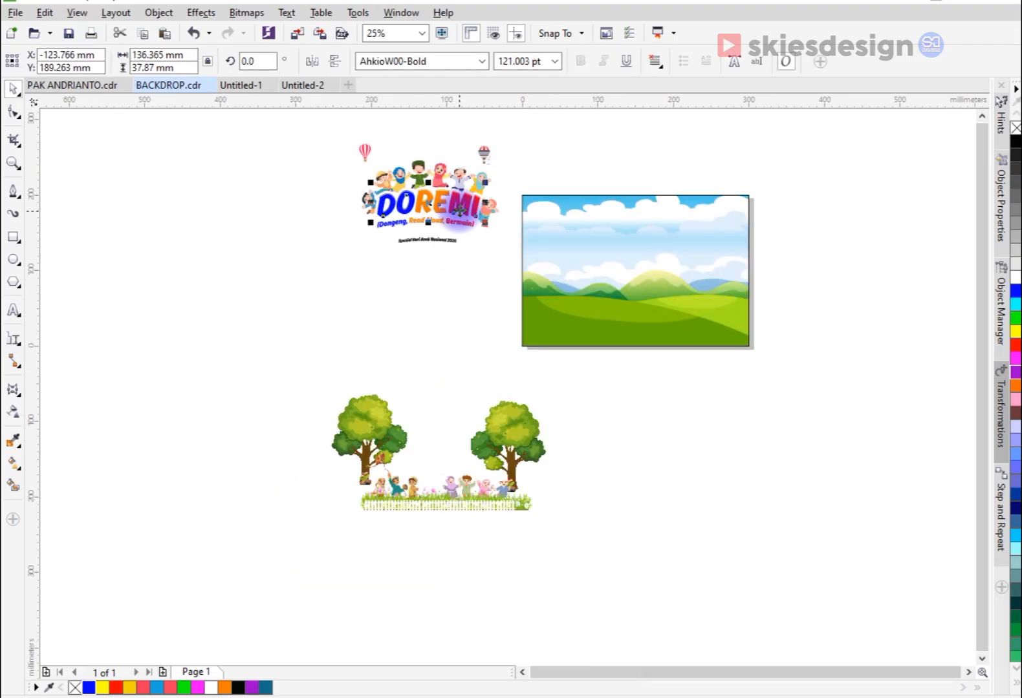
pyautogui.moveTo(486, 154); pyautogui.dragTo(487, 136)
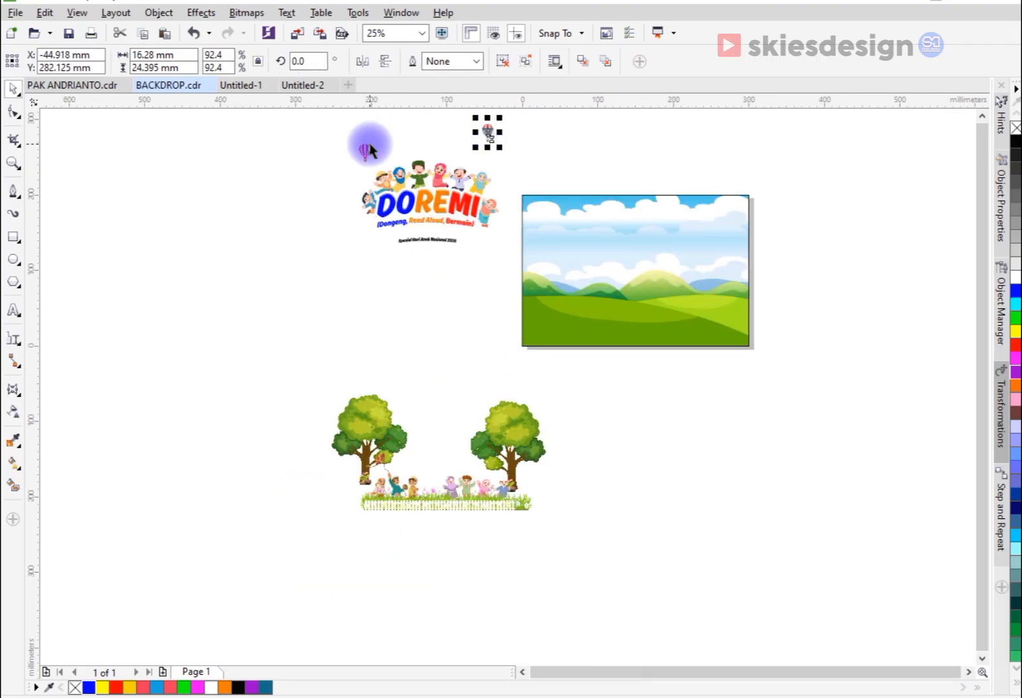
pyautogui.moveTo(370, 153); pyautogui.dragTo(353, 138)
pyautogui.moveTo(338, 269); pyautogui.dragTo(543, 151)
pyautogui.moveTo(481, 189); pyautogui.dragTo(652, 265)
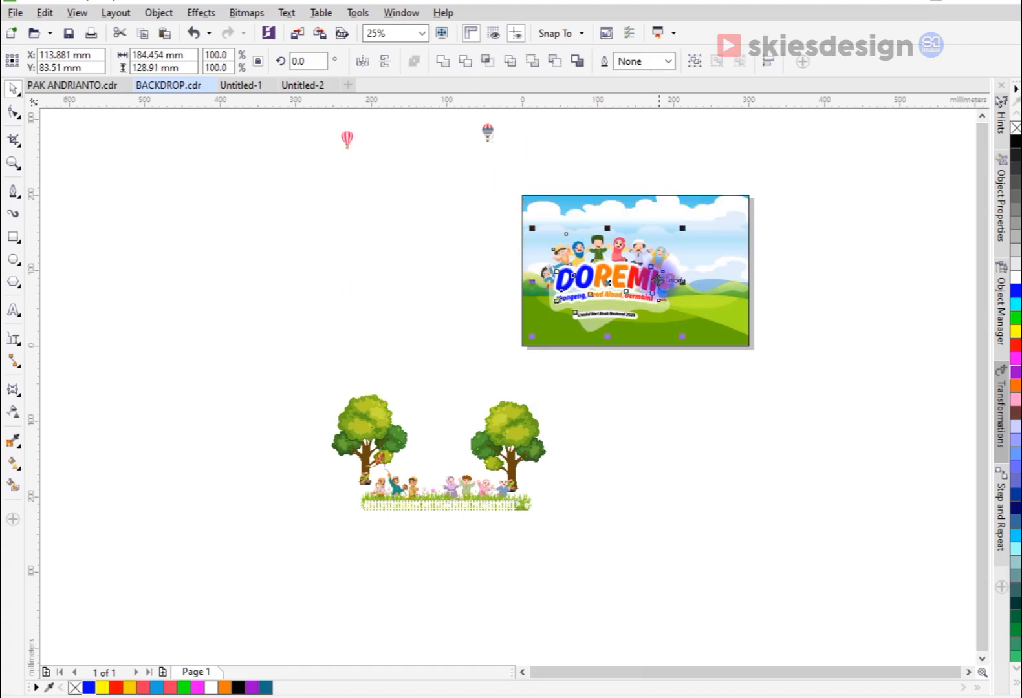
# Step: Move the "Spesial Hari Anak Nasional 2025" caption and its white banner up about 10 mm, closer to the subtitle
pyautogui.scroll(3, 657, 280)
pyautogui.scroll(-2, 631, 401)
pyautogui.moveTo(433, 525); pyautogui.dragTo(677, 381)
pyautogui.scroll(3, 580, 399)
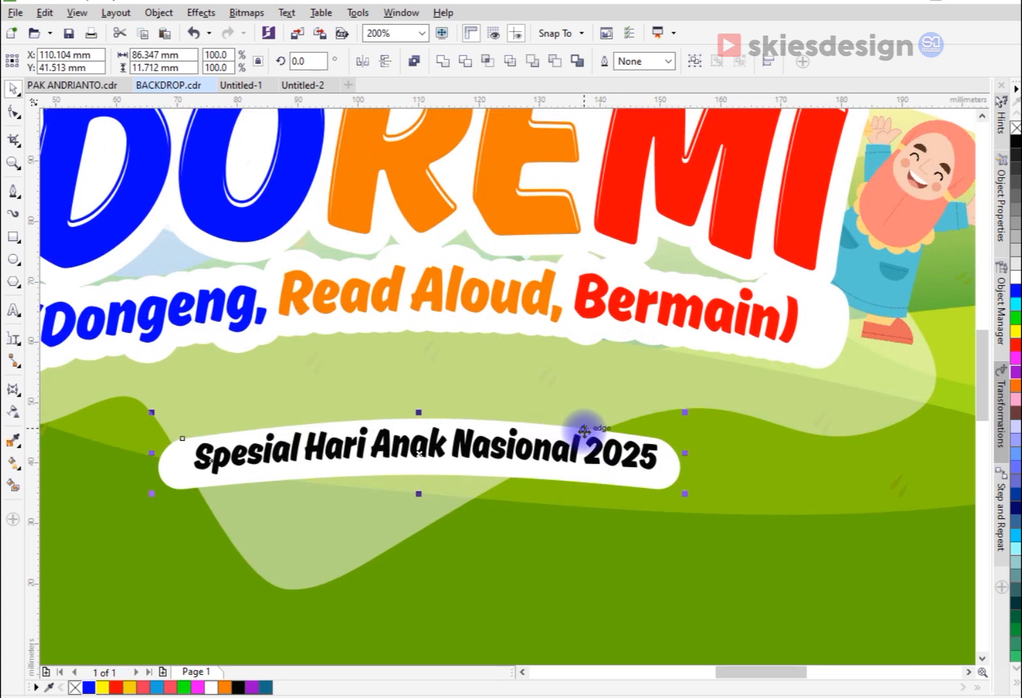
pyautogui.moveTo(584, 425); pyautogui.dragTo(594, 375)
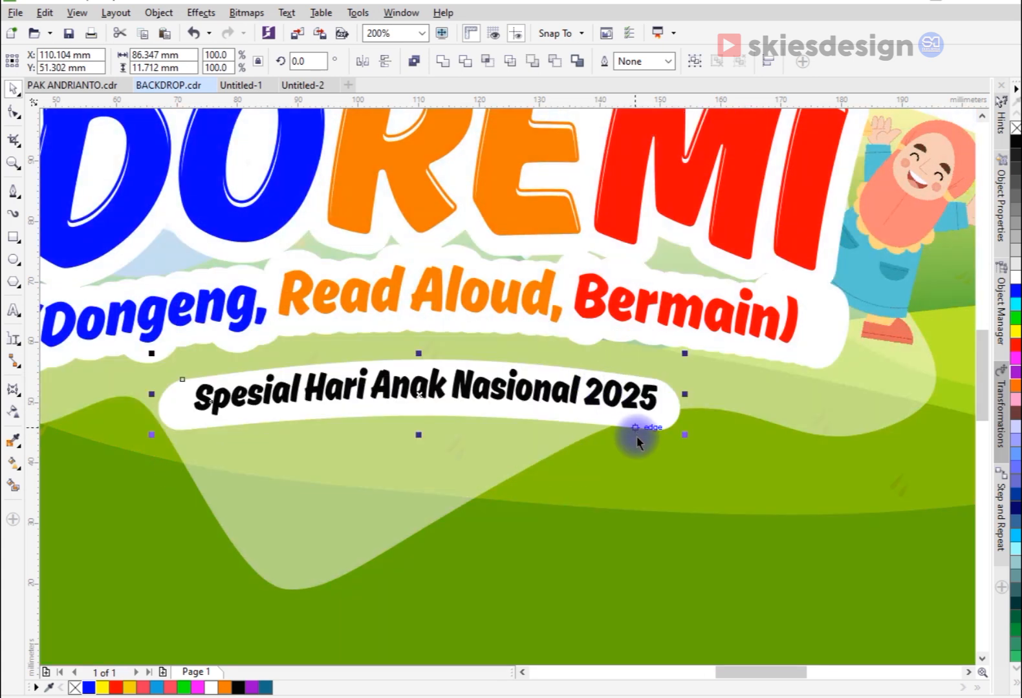
pyautogui.scroll(-4, 638, 440)
pyautogui.click(552, 555)
# Step: Enlarge the complete DOREMI artwork to about 243 × 170 mm, reposition it on the background and group it
pyautogui.moveTo(375, 538); pyautogui.dragTo(800, 257)
pyautogui.moveTo(696, 345); pyautogui.dragTo(752, 335)
pyautogui.moveTo(794, 266); pyautogui.dragTo(839, 233)
pyautogui.moveTo(779, 295); pyautogui.dragTo(781, 270)
pyautogui.moveTo(755, 337); pyautogui.dragTo(754, 345)
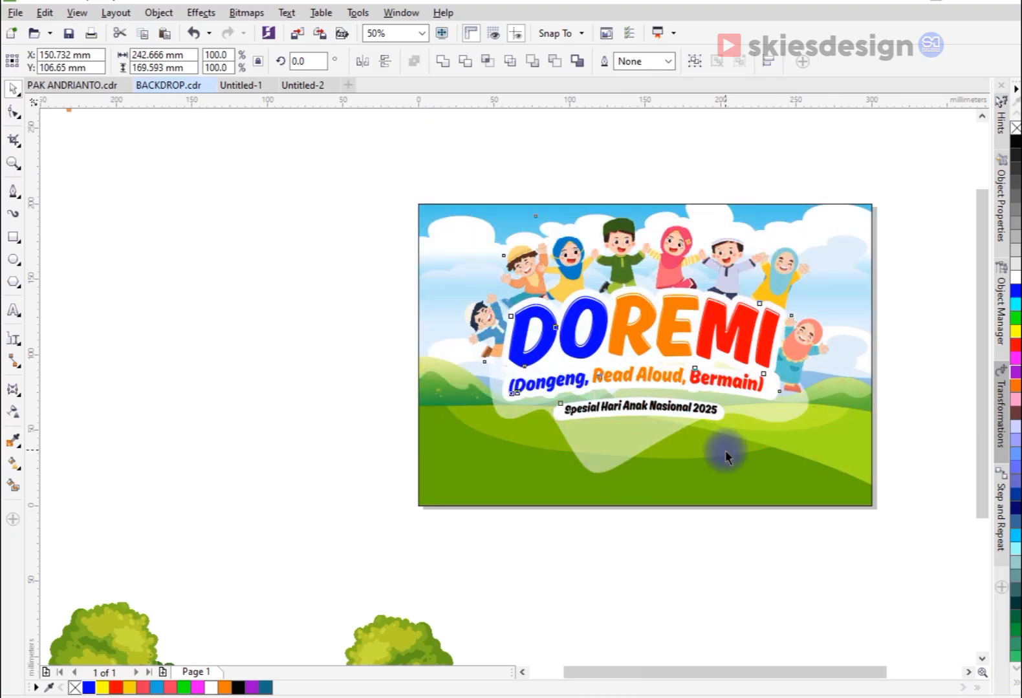
pyautogui.hotkey('ctrl', 'g')
# Step: Scale the grouped title to about 232 × 162 mm, center it horizontally on the background and lower it slightly
pyautogui.moveTo(458, 478); pyautogui.dragTo(476, 490)
pyautogui.keyDown('shift'); pyautogui.click(690, 476); pyautogui.keyUp('shift')
pyautogui.press('c')
pyautogui.click(682, 547)
pyautogui.click(733, 327)
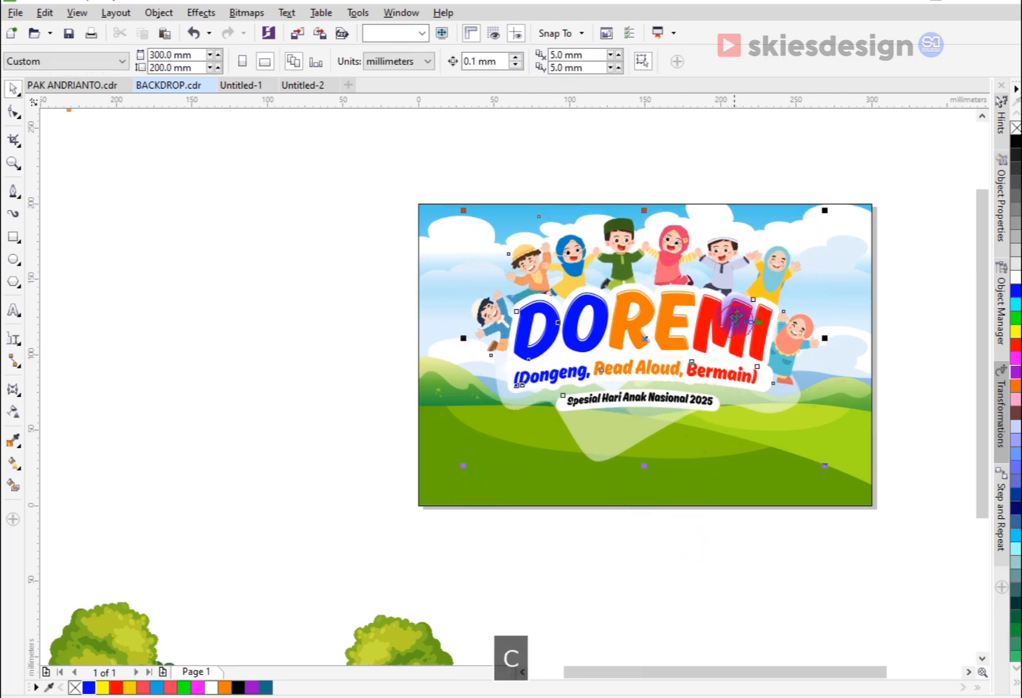
pyautogui.scroll(1, 769, 263)
pyautogui.moveTo(799, 266); pyautogui.dragTo(800, 276)
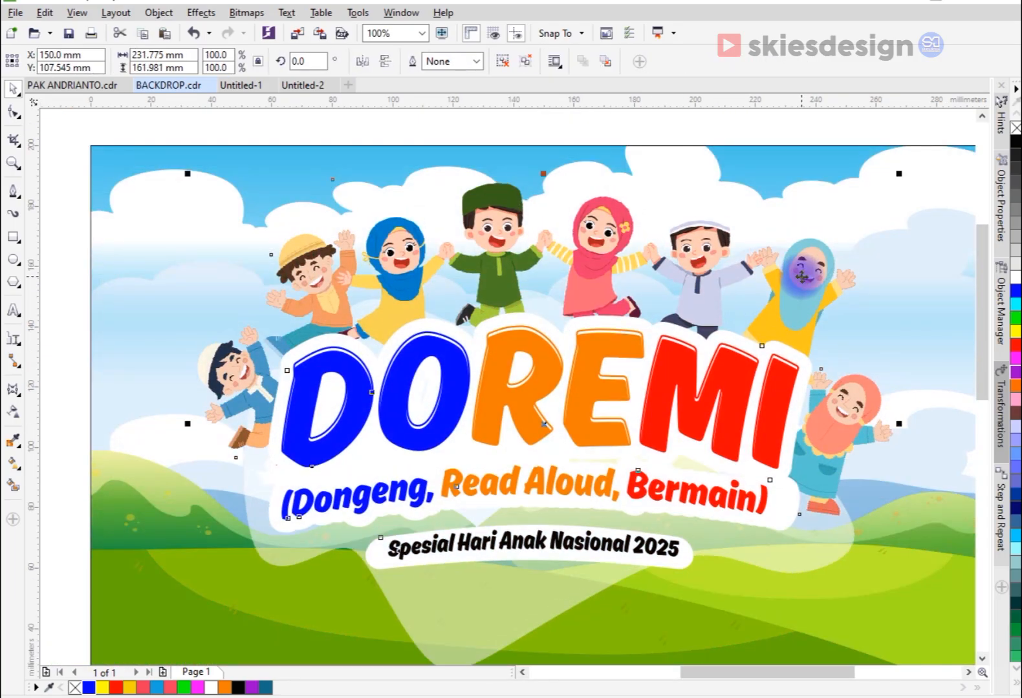
# Step: Place the two balloons in the sky on either side of the title and enlarge the red-striped one
pyautogui.scroll(-1, 804, 282)
pyautogui.scroll(-1, 646, 226)
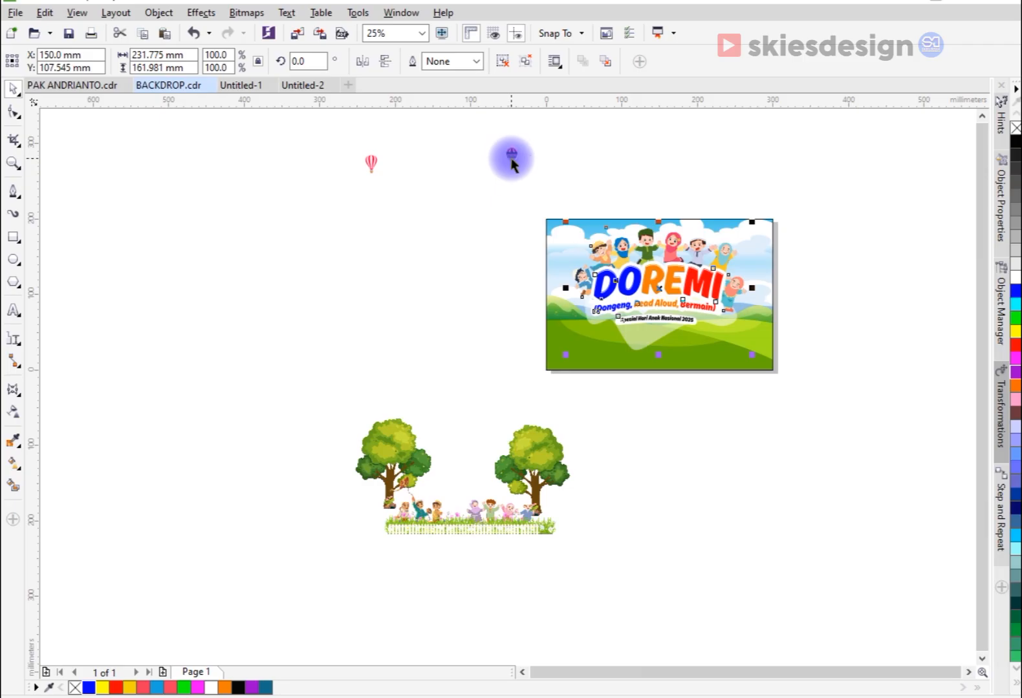
pyautogui.moveTo(513, 157); pyautogui.dragTo(737, 212)
pyautogui.click(561, 259)
pyautogui.scroll(2, 563, 262)
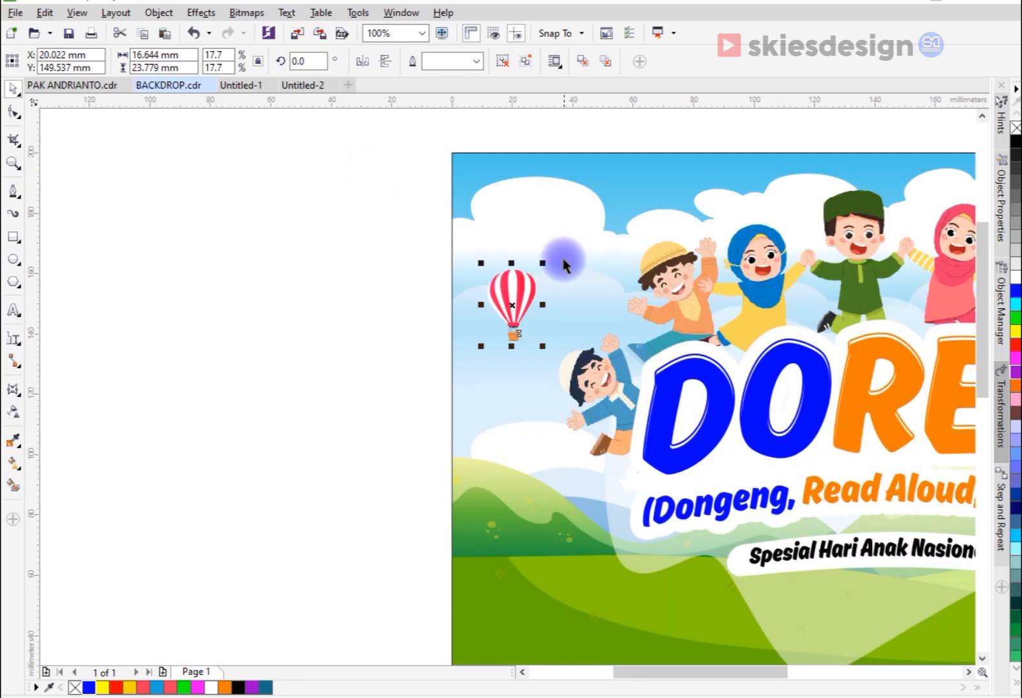
pyautogui.moveTo(545, 263); pyautogui.dragTo(561, 231)
# Step: Enlarge the multicolored balloon to about 27 × 41 mm in the sky right of the title
pyautogui.scroll(-1, 454, 258)
pyautogui.moveTo(834, 197); pyautogui.dragTo(888, 311)
pyautogui.scroll(1, 884, 277)
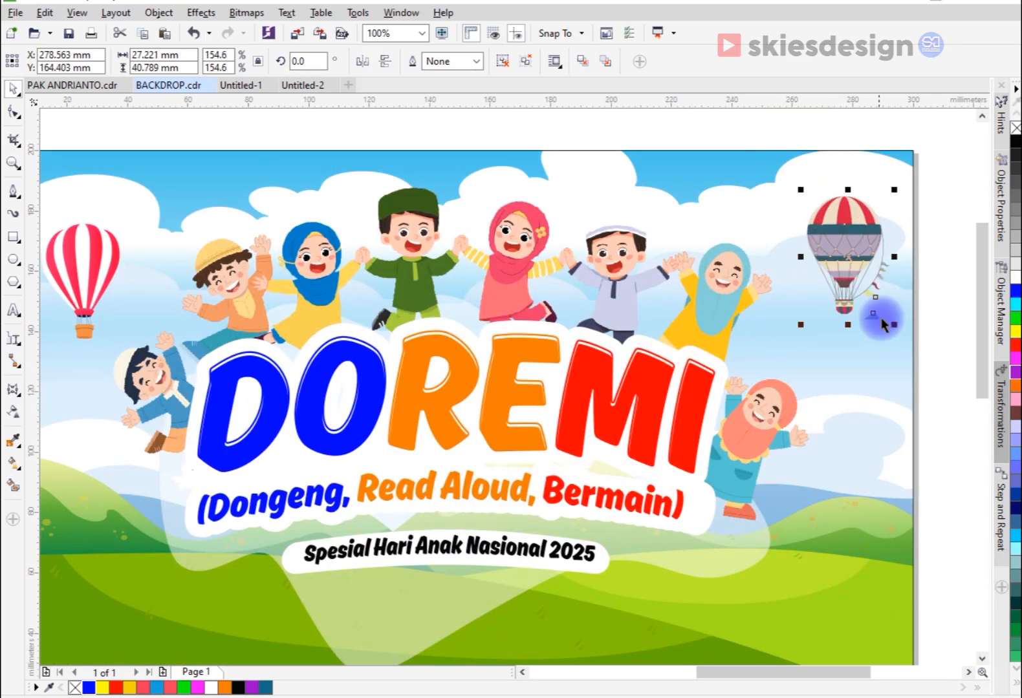
pyautogui.scroll(-1, 830, 253)
pyautogui.click(908, 384)
pyautogui.scroll(-1, 614, 340)
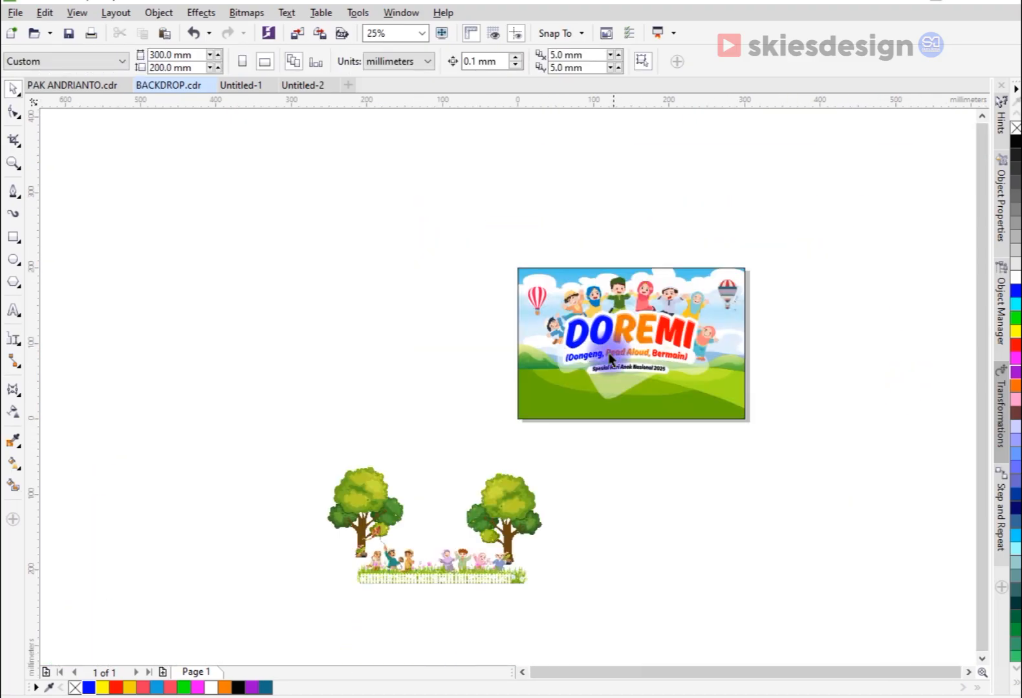
# Step: Spread the two trees to either side of the page and move the children, flowers and fence just below it
pyautogui.moveTo(521, 499); pyautogui.dragTo(712, 404)
pyautogui.moveTo(374, 478); pyautogui.dragTo(434, 386)
pyautogui.moveTo(497, 577); pyautogui.dragTo(632, 479)
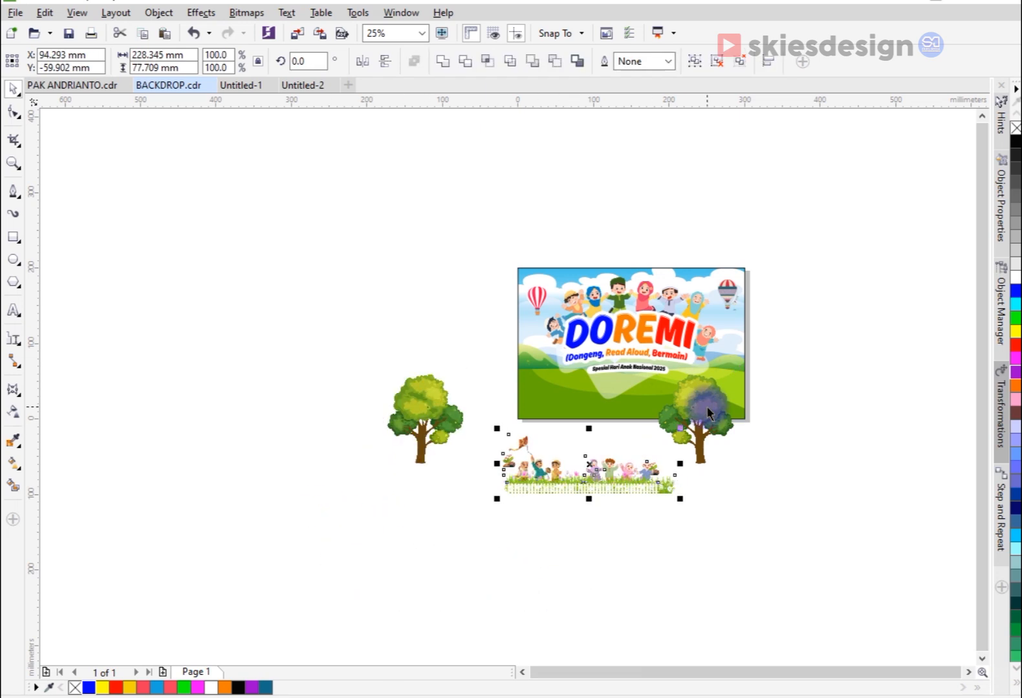
pyautogui.scroll(1, 704, 414)
pyautogui.moveTo(727, 432); pyautogui.dragTo(845, 460)
# Step: Separate the flower strip and the white fence from the children and move both up onto the background's lower area
pyautogui.moveTo(589, 582); pyautogui.dragTo(602, 431)
pyautogui.click(601, 569)
pyautogui.moveTo(601, 569); pyautogui.dragTo(607, 480)
pyautogui.moveTo(493, 488); pyautogui.dragTo(494, 444)
# Step: Align the white fence to the bottom and left edges of the background
pyautogui.keyDown('shift'); pyautogui.click(503, 417); pyautogui.keyUp('shift')
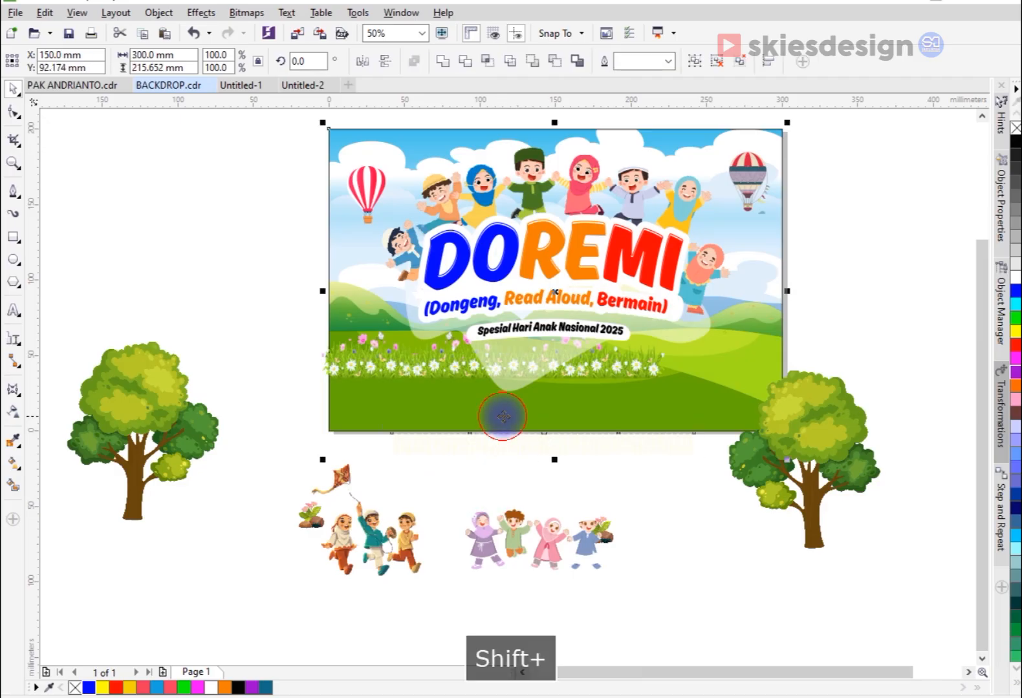
pyautogui.press('b')
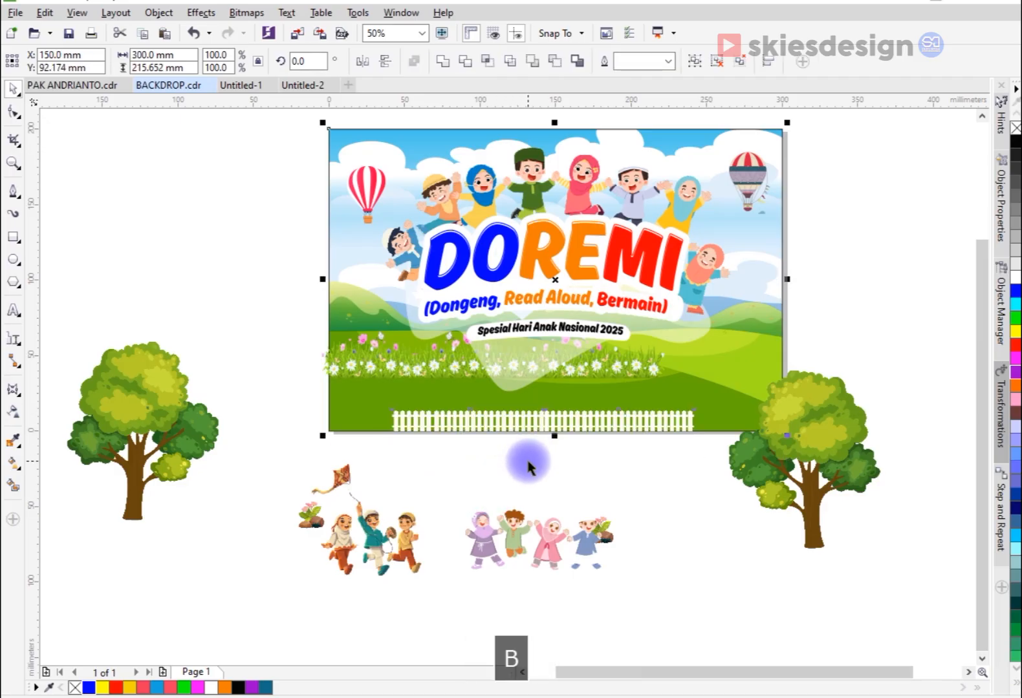
pyautogui.click(684, 412)
pyautogui.keyDown('shift'); pyautogui.click(713, 415); pyautogui.keyUp('shift')
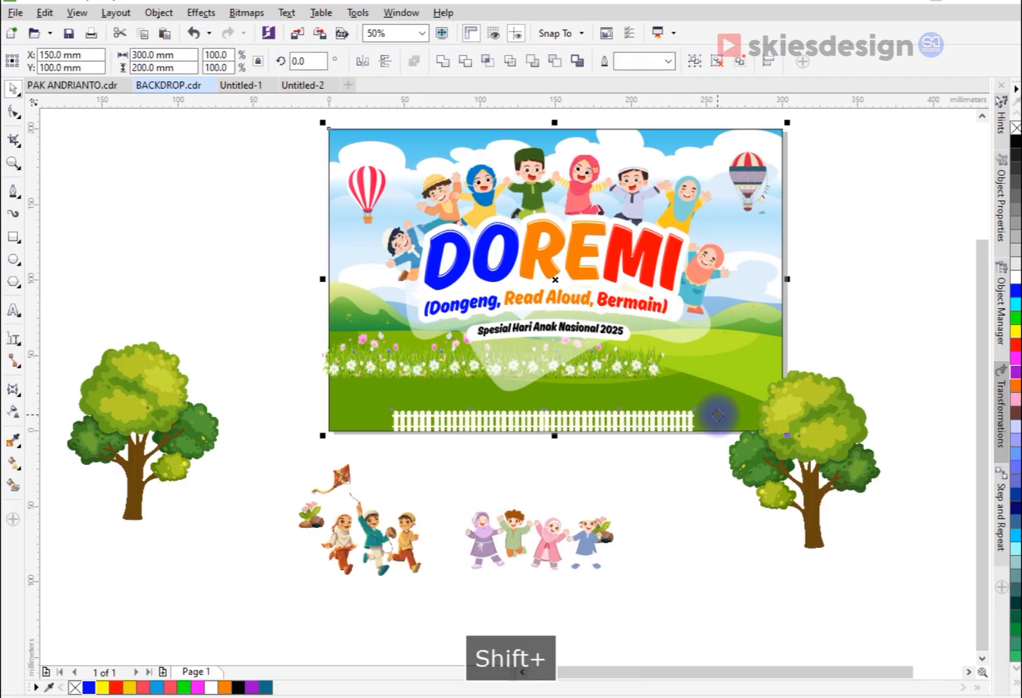
pyautogui.press('l')
pyautogui.click(652, 465)
# Step: Move the right tree clear of the page and enlarge the fence to span the background's full width
pyautogui.moveTo(814, 421); pyautogui.dragTo(855, 485)
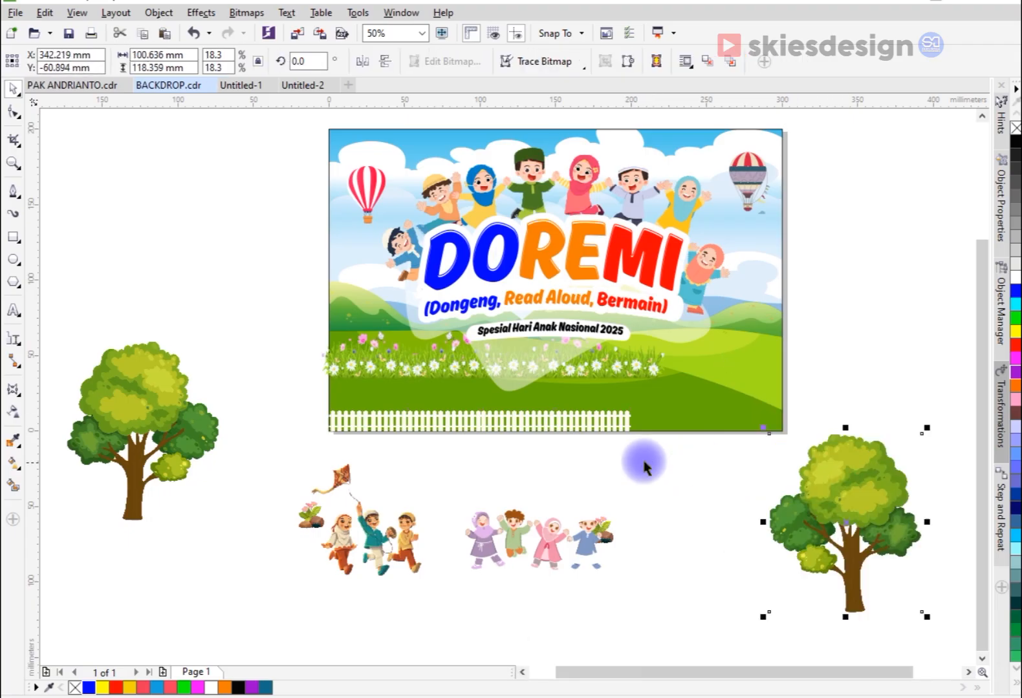
pyautogui.click(626, 428)
pyautogui.moveTo(631, 403); pyautogui.dragTo(788, 342)
# Step: Move the flower strip down about 31 mm so it sits behind the white fence
pyautogui.scroll(2, 420, 391)
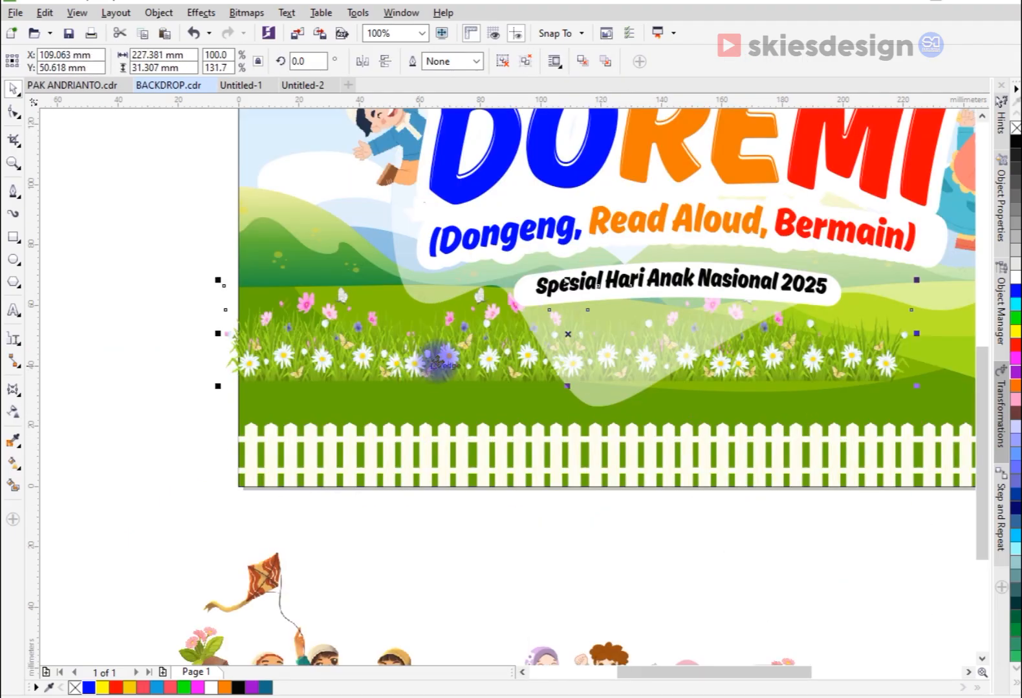
pyautogui.click(453, 405)
pyautogui.moveTo(475, 406); pyautogui.dragTo(466, 447)
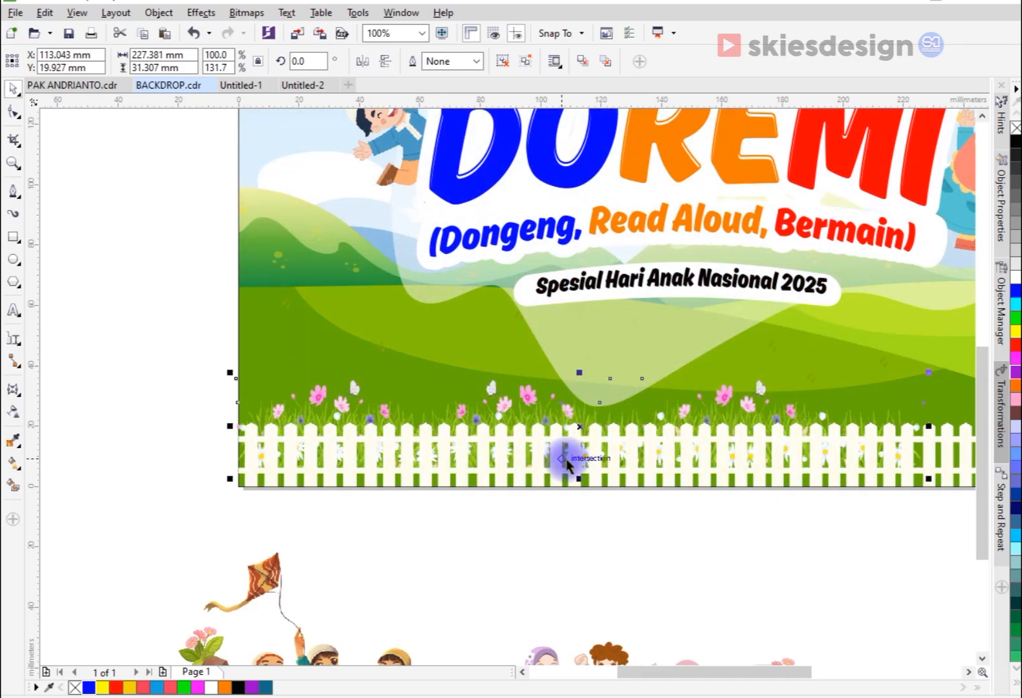
# Step: Enlarge the flower strip to about 316 × 44 mm and lower it so it overhangs both sides of the background behind the fence
pyautogui.scroll(-1, 726, 404)
pyautogui.scroll(1, 810, 456)
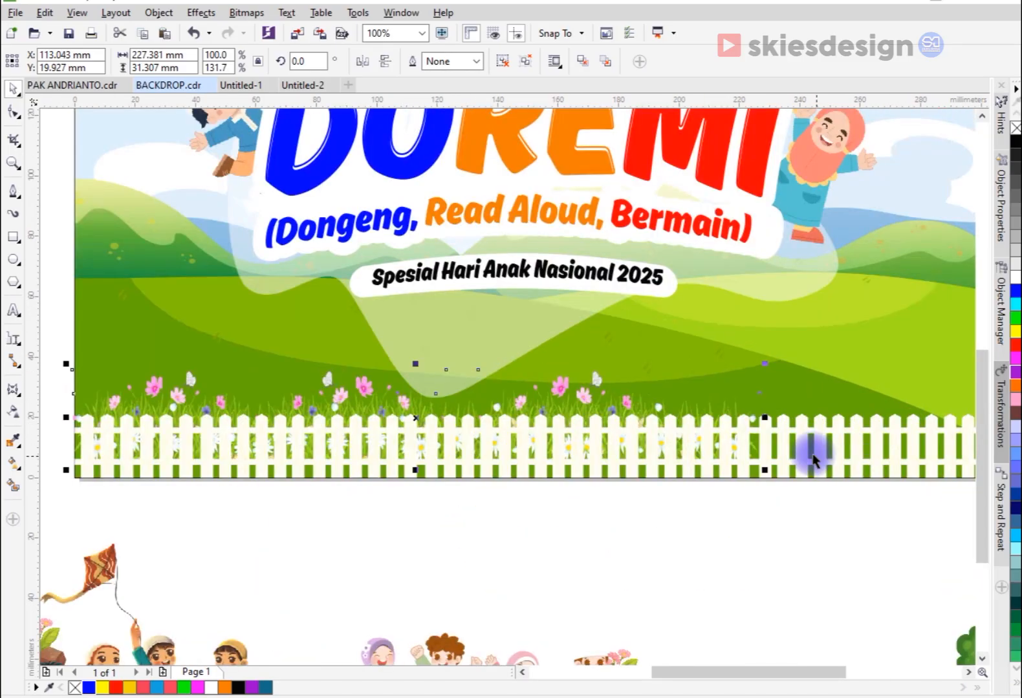
pyautogui.scroll(-1, 764, 429)
pyautogui.scroll(1, 887, 449)
pyautogui.moveTo(605, 349); pyautogui.dragTo(816, 253)
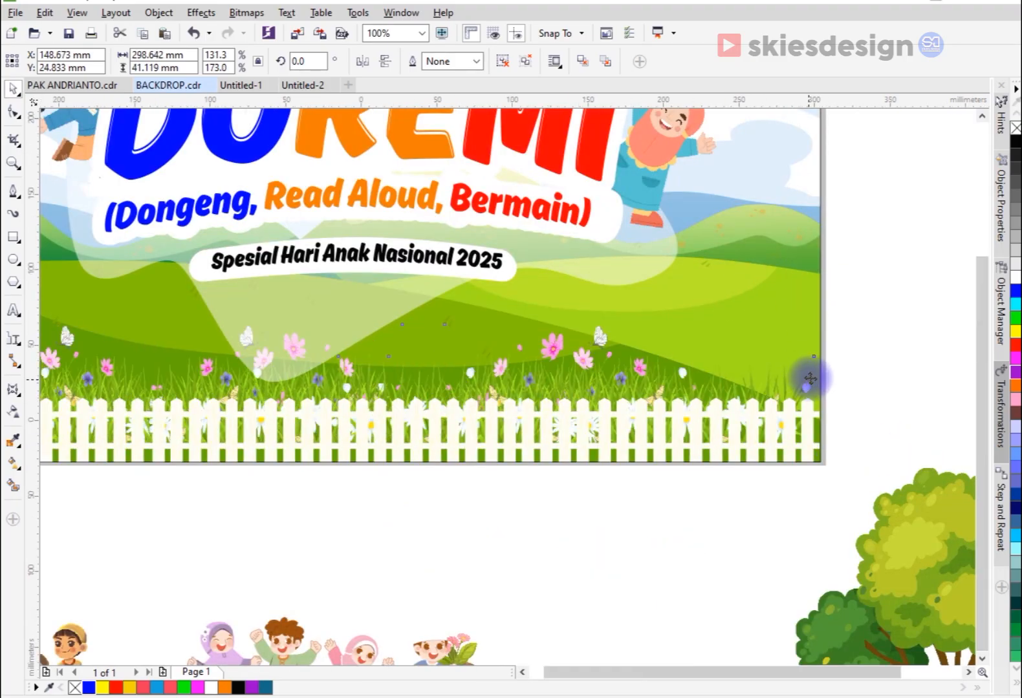
pyautogui.scroll(-1, 811, 378)
pyautogui.moveTo(817, 343); pyautogui.dragTo(834, 332)
pyautogui.scroll(1, 576, 375)
pyautogui.moveTo(576, 375); pyautogui.dragTo(579, 399)
pyautogui.moveTo(172, 339); pyautogui.dragTo(149, 327)
pyautogui.scroll(-1, 601, 352)
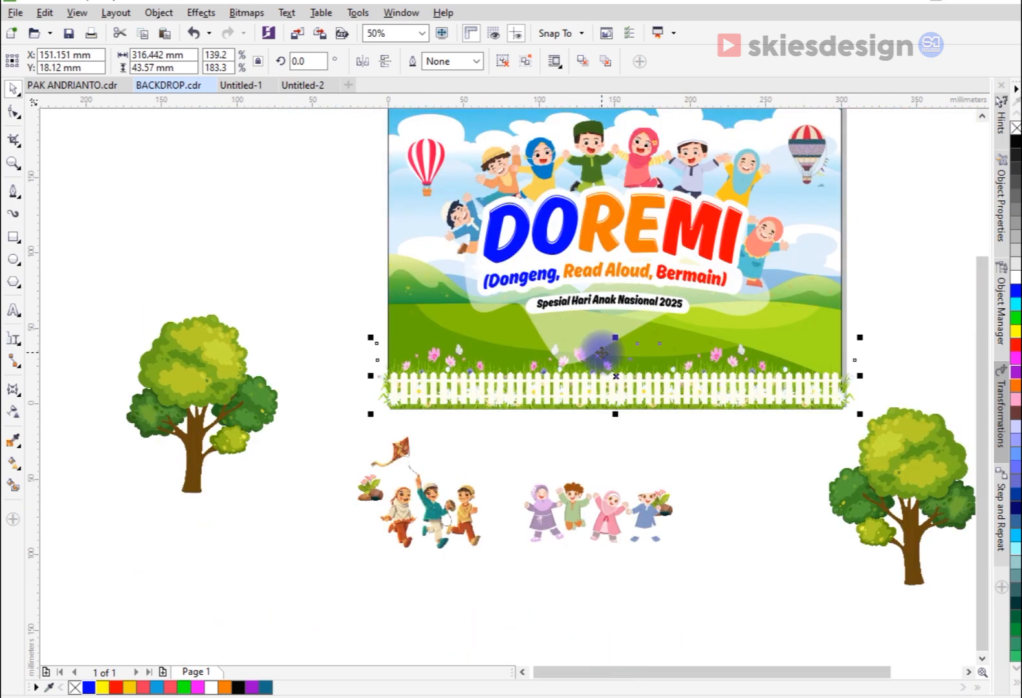
# Step: Move the left tree onto the background's left edge so its trunk stands on the grass above the fence
pyautogui.scroll(-1, 640, 407)
pyautogui.scroll(1, 595, 309)
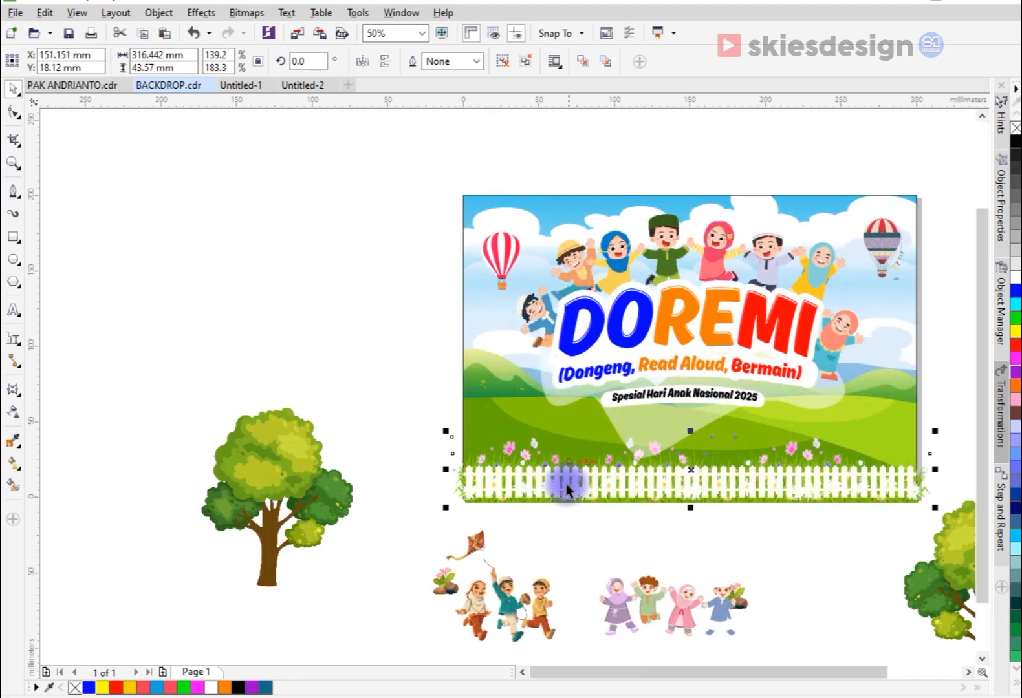
pyautogui.click(493, 601)
pyautogui.click(338, 427)
pyautogui.moveTo(337, 427); pyautogui.dragTo(542, 300)
pyautogui.scroll(1, 490, 324)
pyautogui.scroll(-1, 498, 329)
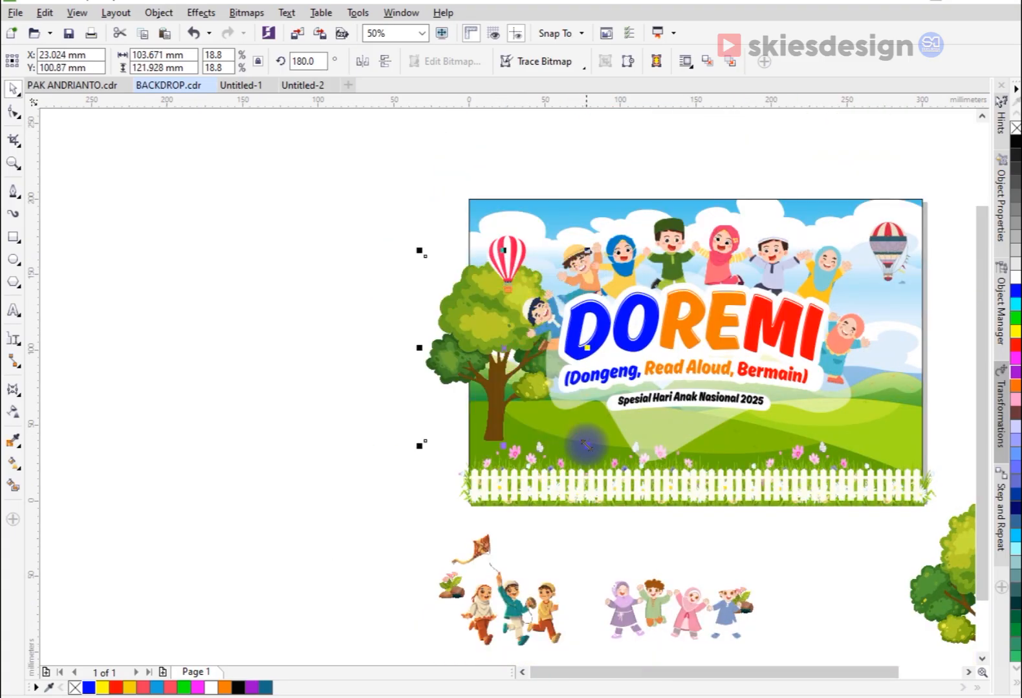
# Step: Move the right tree onto the background's right edge, mirroring the left tree's placement
pyautogui.scroll(-1, 526, 441)
pyautogui.moveTo(776, 518); pyautogui.dragTo(707, 375)
pyautogui.scroll(1, 741, 399)
pyautogui.click(830, 448)
# Step: Place the three running children with the kite in front of the title group, on the grass beside the left tree
pyautogui.moveTo(337, 643); pyautogui.dragTo(374, 496)
pyautogui.scroll(1, 399, 460)
pyautogui.scroll(1, 397, 460)
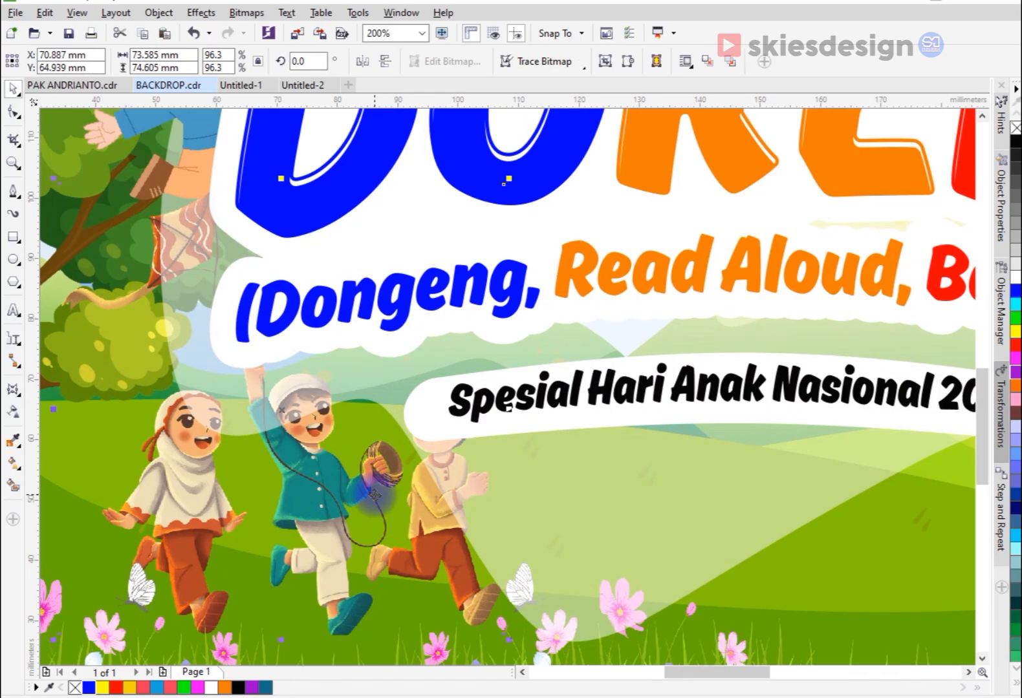
pyautogui.hotkey('shift', 'pageup')
pyautogui.scroll(-1, 374, 495)
pyautogui.moveTo(285, 491); pyautogui.dragTo(243, 496)
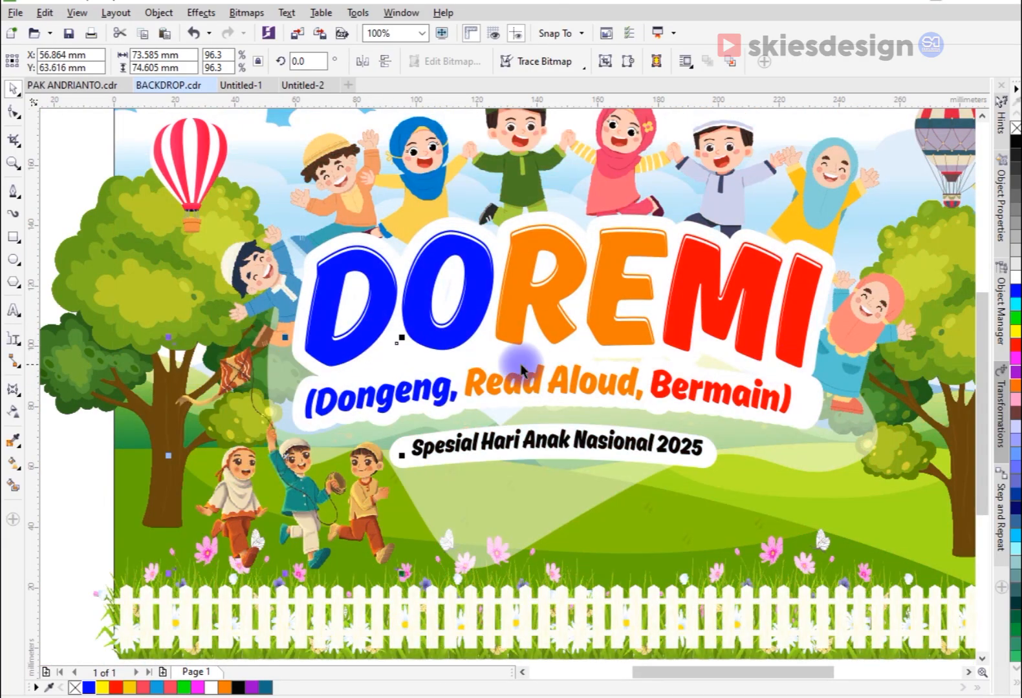
# Step: Place the four cheering children on the grass beside the right tree, enlarged to about 116 × 54 mm and standing just above the fence
pyautogui.scroll(-2, 521, 369)
pyautogui.moveTo(551, 498); pyautogui.dragTo(732, 302)
pyautogui.scroll(2, 587, 404)
pyautogui.moveTo(700, 361); pyautogui.dragTo(723, 367)
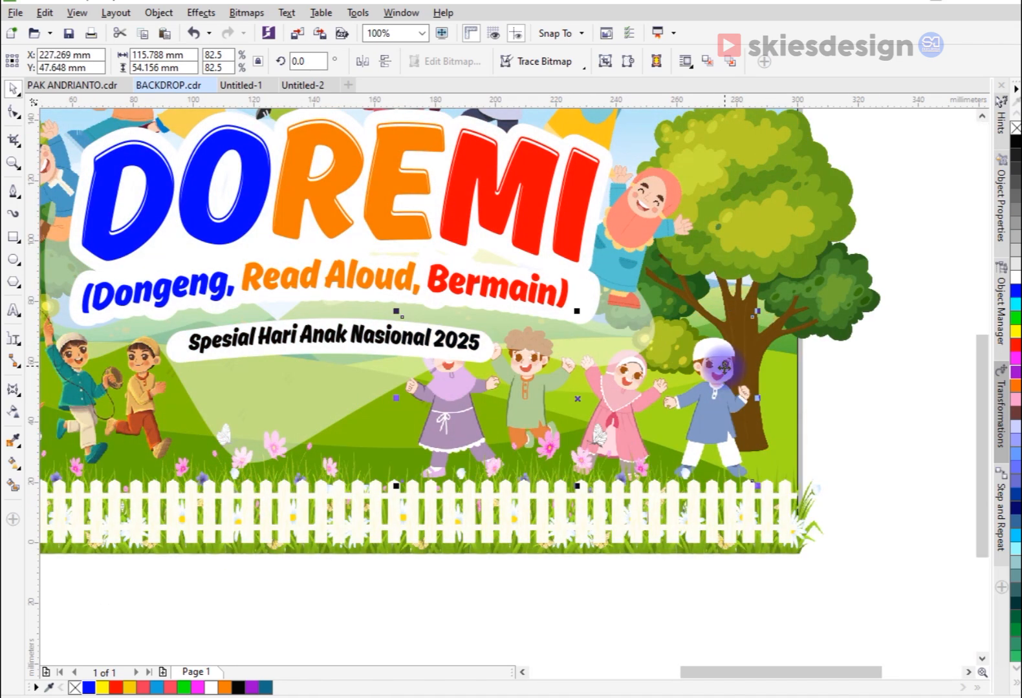
pyautogui.scroll(-1, 737, 407)
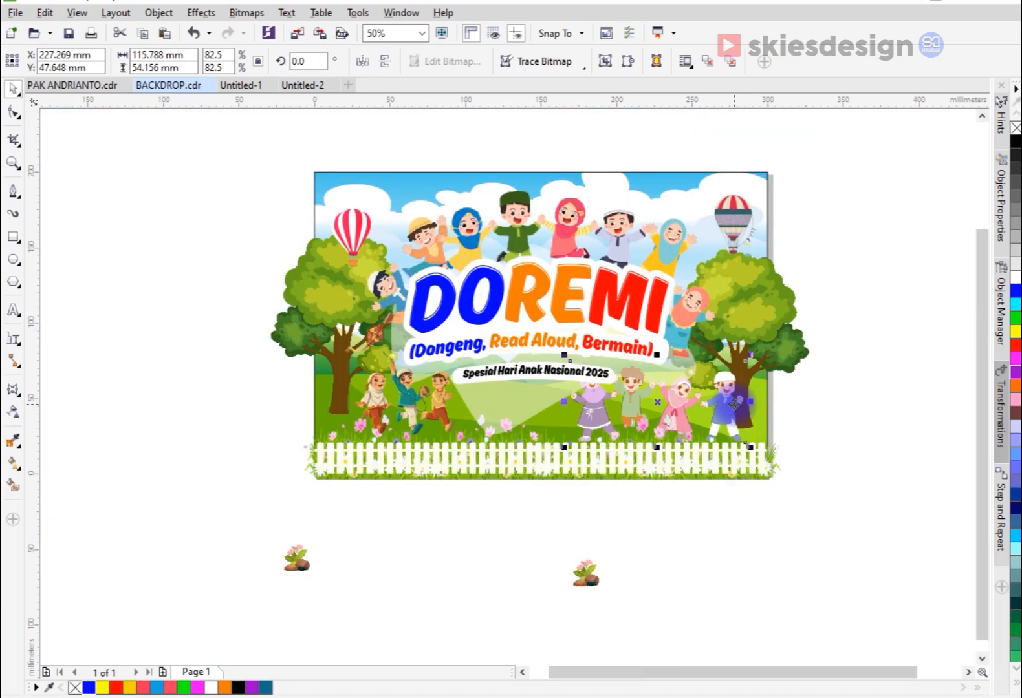
pyautogui.scroll(1, 723, 395)
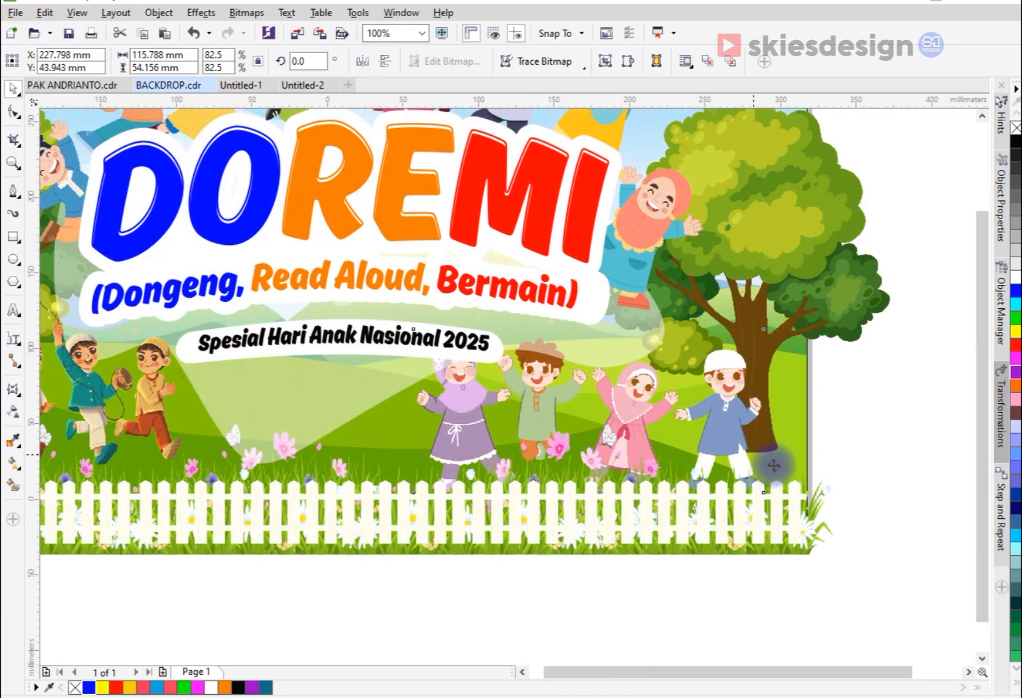
pyautogui.scroll(-1, 780, 464)
pyautogui.click(823, 488)
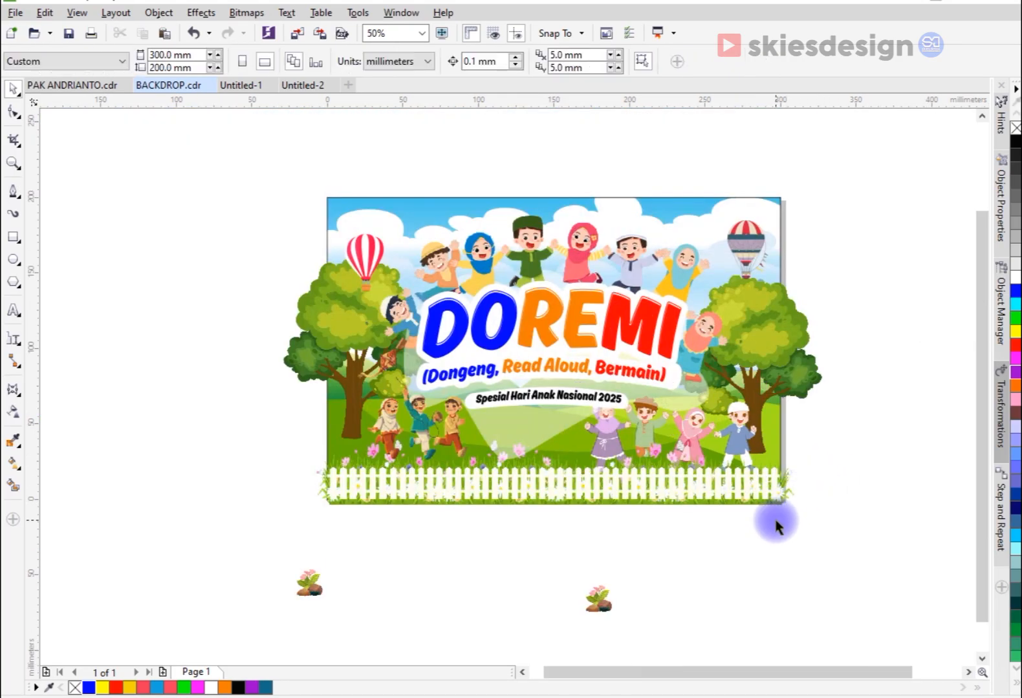
# Step: Try to place the right tree inside the background with PowerClip
pyautogui.click(759, 348)
pyautogui.rightClick(760, 347)
pyautogui.press('p')
pyautogui.press('z')
pyautogui.moveTo(282, 156); pyautogui.dragTo(887, 525)
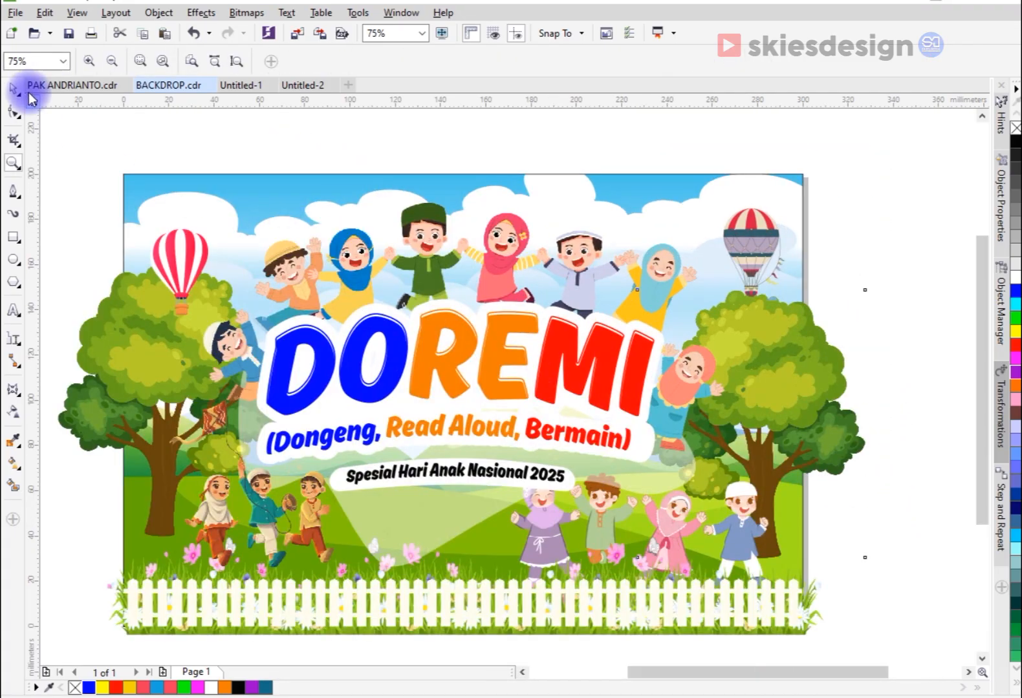
pyautogui.click(19, 89)
pyautogui.click(835, 382)
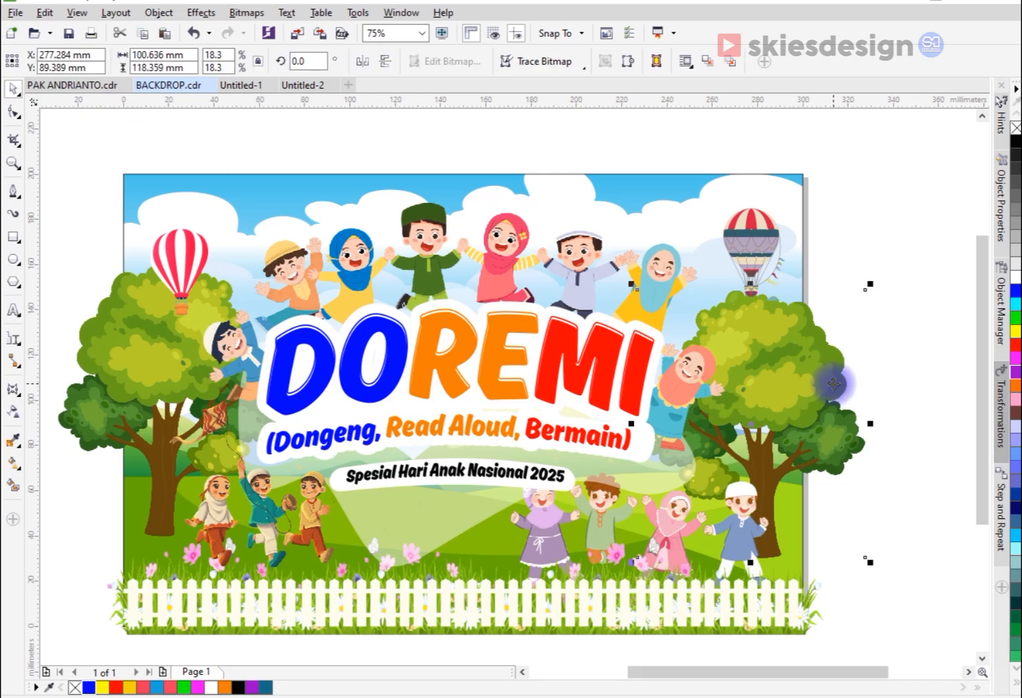
pyautogui.rightClick(838, 383)
pyautogui.click(849, 275)
pyautogui.click(672, 186)
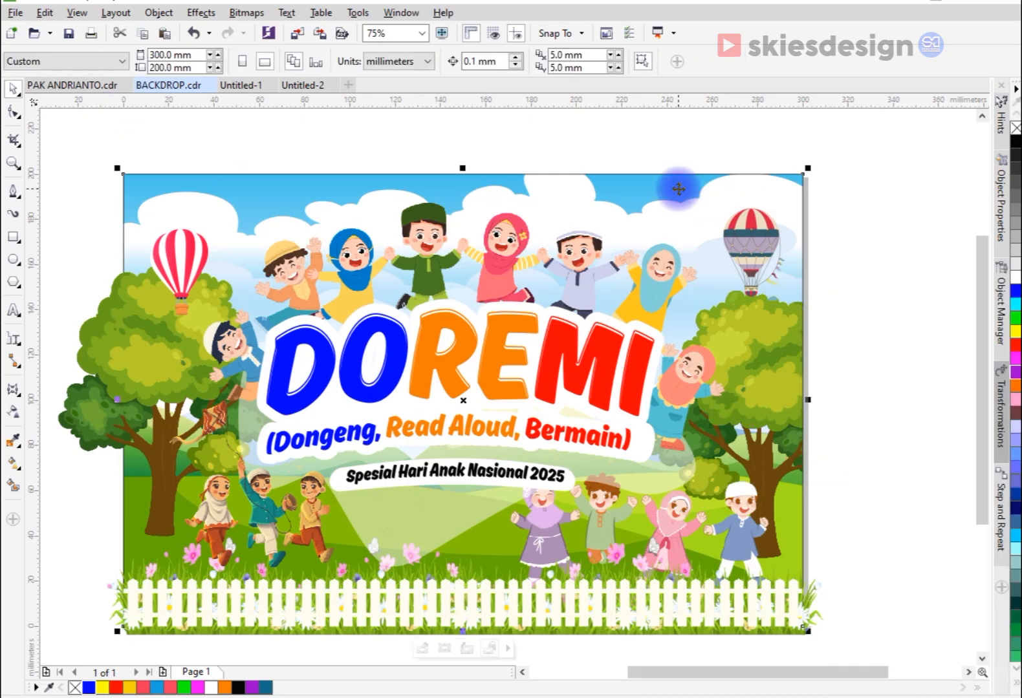
pyautogui.click(841, 332)
# Step: Try to place the left tree inside the background with PowerClip
pyautogui.click(114, 347)
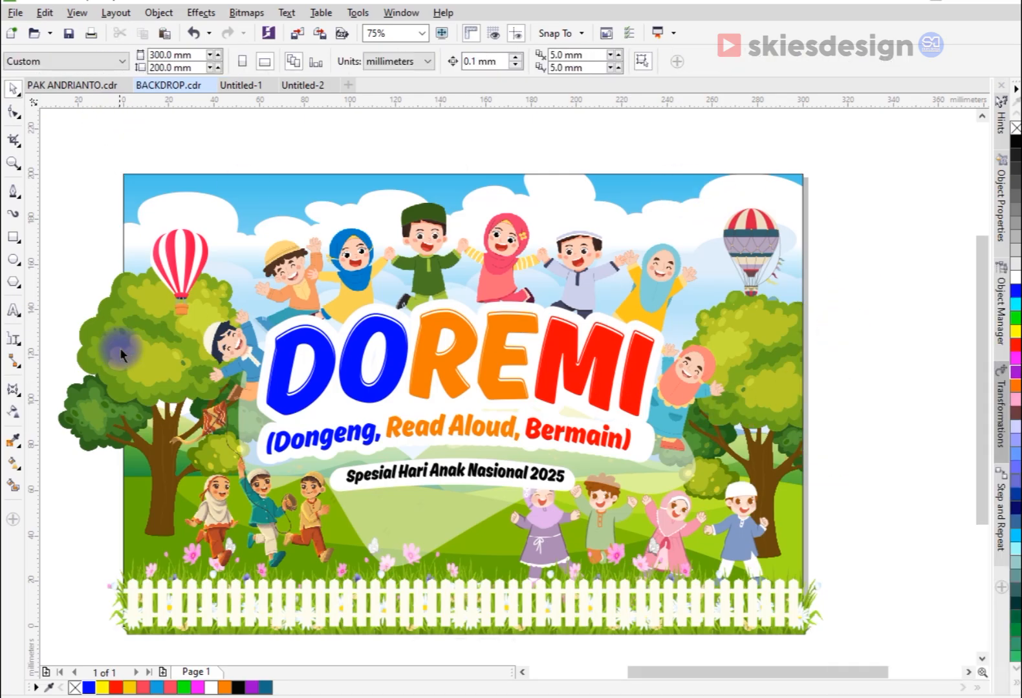
pyautogui.rightClick(124, 348)
pyautogui.click(200, 277)
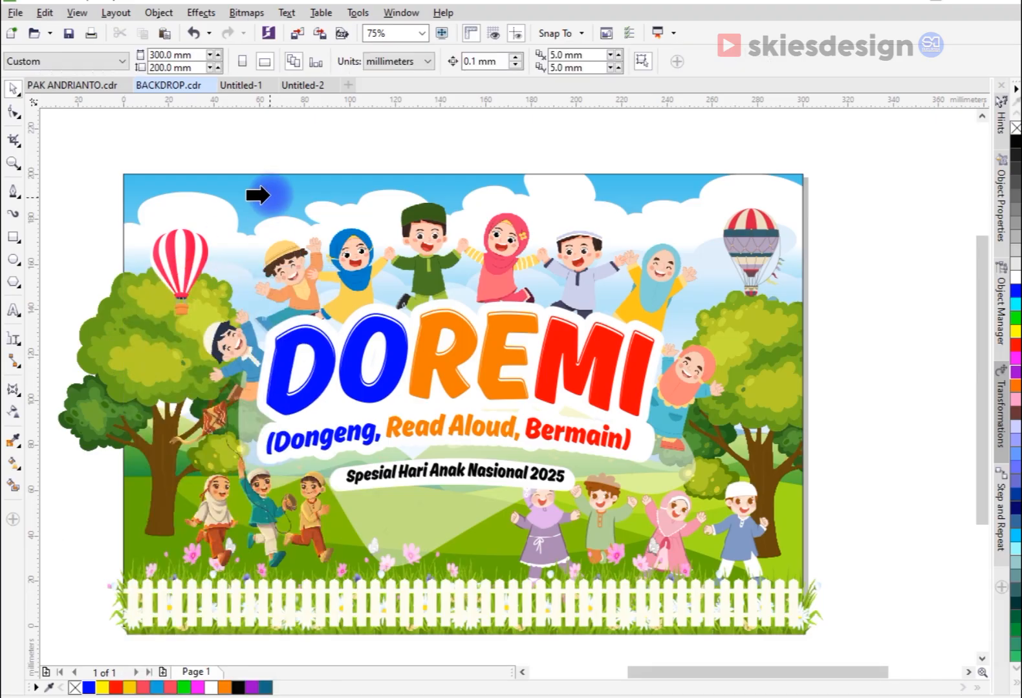
pyautogui.click(271, 193)
pyautogui.click(889, 445)
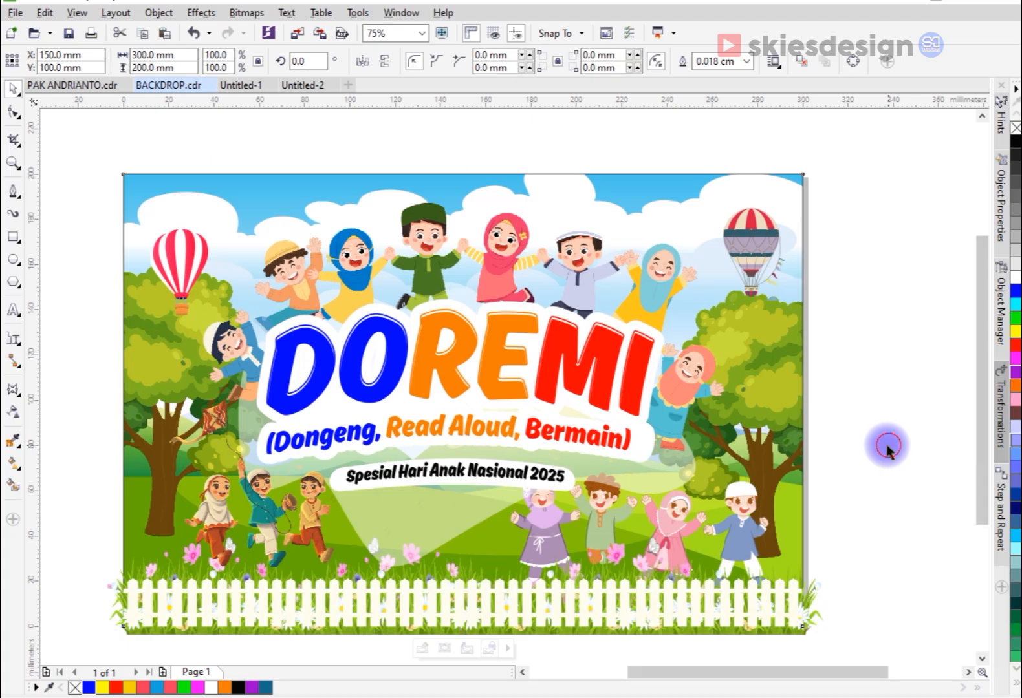
# Step: Undo placing both trees inside the background
pyautogui.scroll(-2, 720, 350)
pyautogui.hotkey('ctrl', 'z')
pyautogui.hotkey('ctrl', 'z')
pyautogui.hotkey('ctrl', 'z')
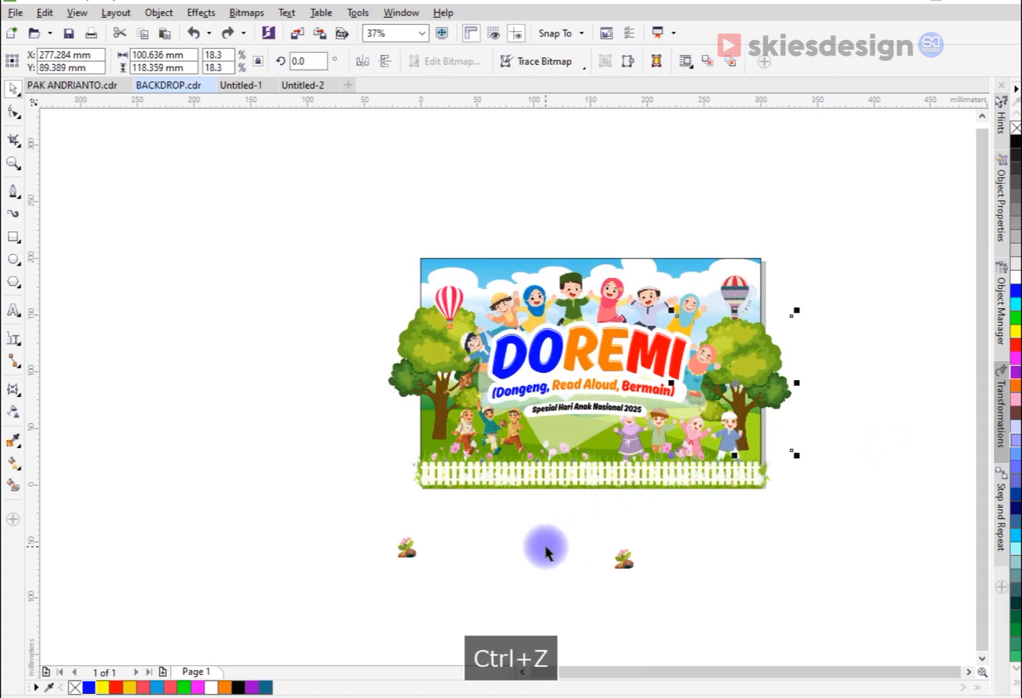
# Step: Move the left flower-and-rock clump onto the grass at the foot of the left tree
pyautogui.scroll(2, 408, 439)
pyautogui.moveTo(406, 654); pyautogui.dragTo(495, 396)
pyautogui.scroll(2, 477, 414)
pyautogui.scroll(-2, 432, 497)
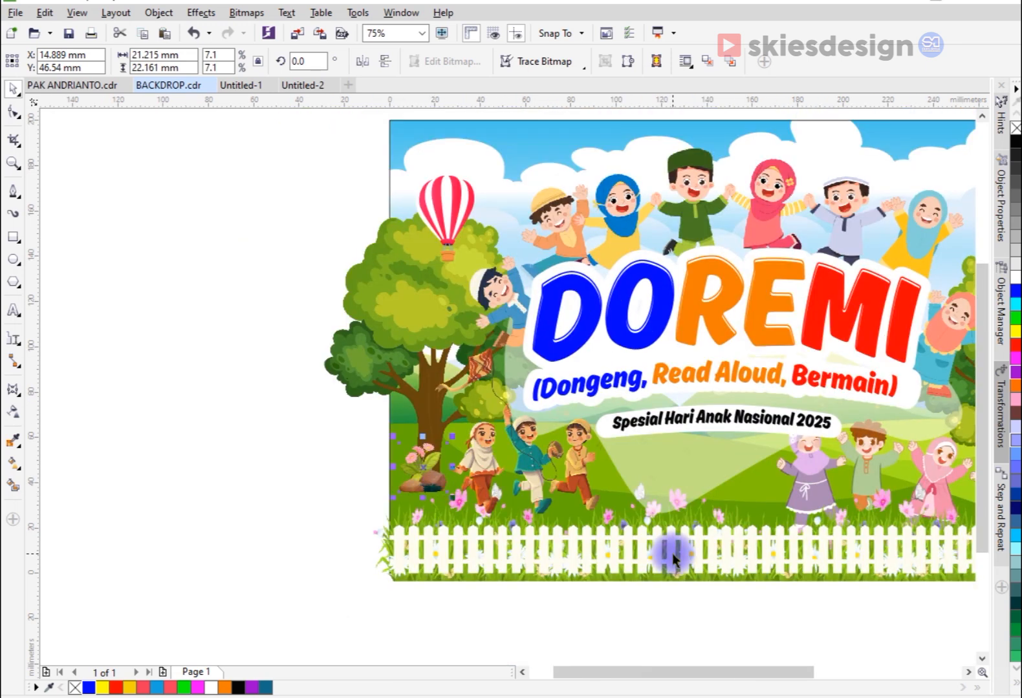
# Step: Place the remaining flower-and-rock clump, sized about 17 × 18 mm, at the right tree's foot, nudged left behind the boy in blue
pyautogui.scroll(-2, 672, 558)
pyautogui.moveTo(666, 605); pyautogui.dragTo(777, 488)
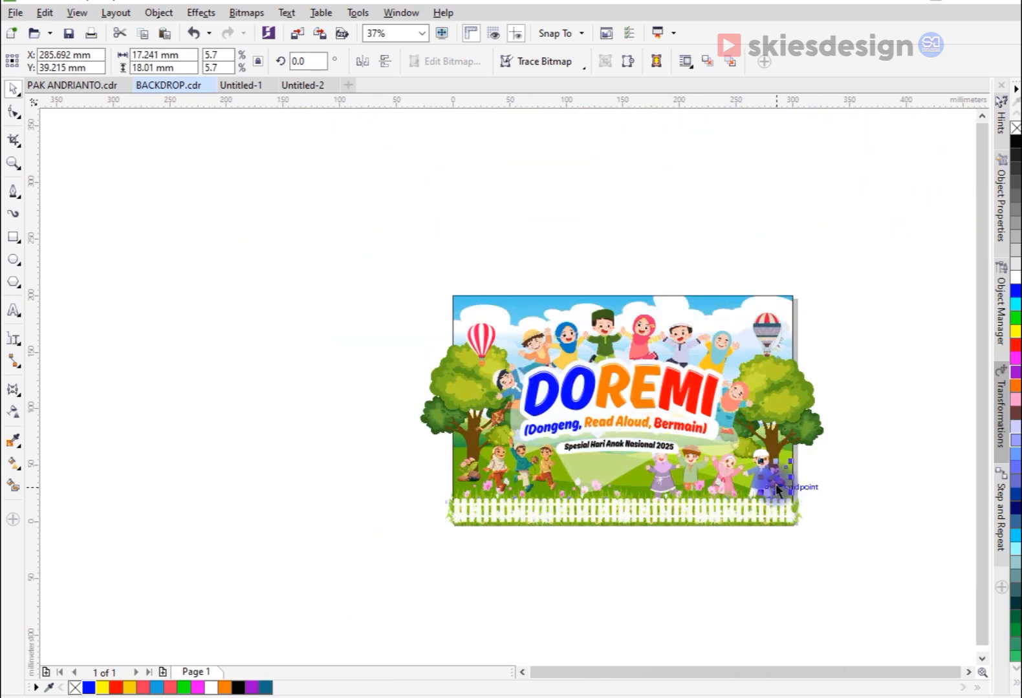
pyautogui.scroll(3, 778, 489)
pyautogui.press('Left')
pyautogui.press('Left')
pyautogui.press('Left')
pyautogui.press('Left')
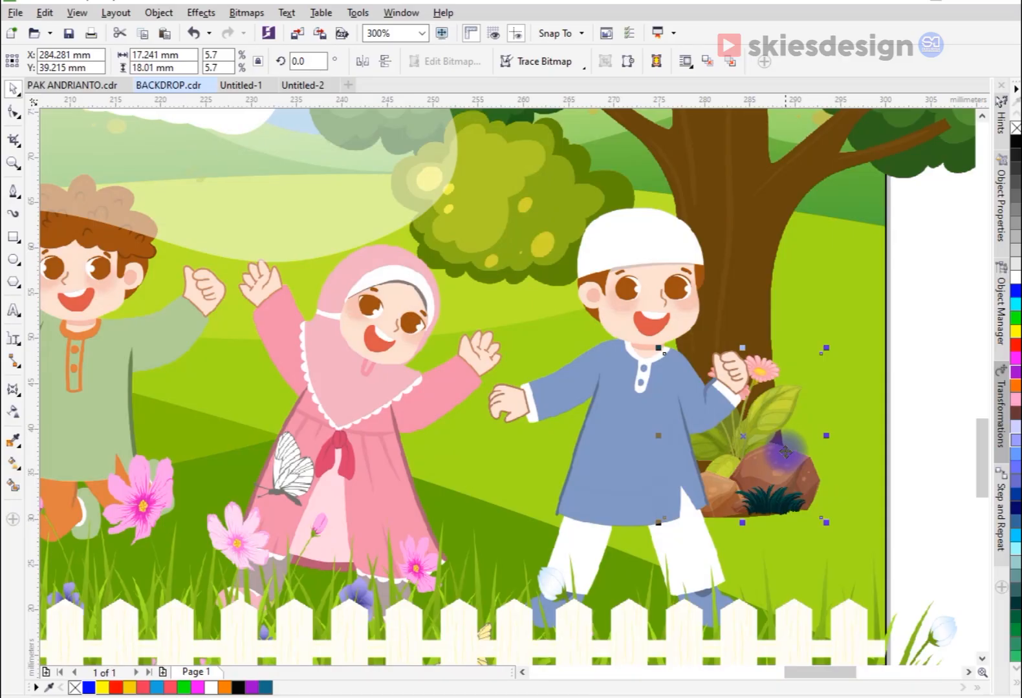
# Step: Place the right tree and the left tree inside the background with PowerClip
pyautogui.scroll(-4, 785, 452)
pyautogui.moveTo(772, 286); pyautogui.dragTo(770, 288)
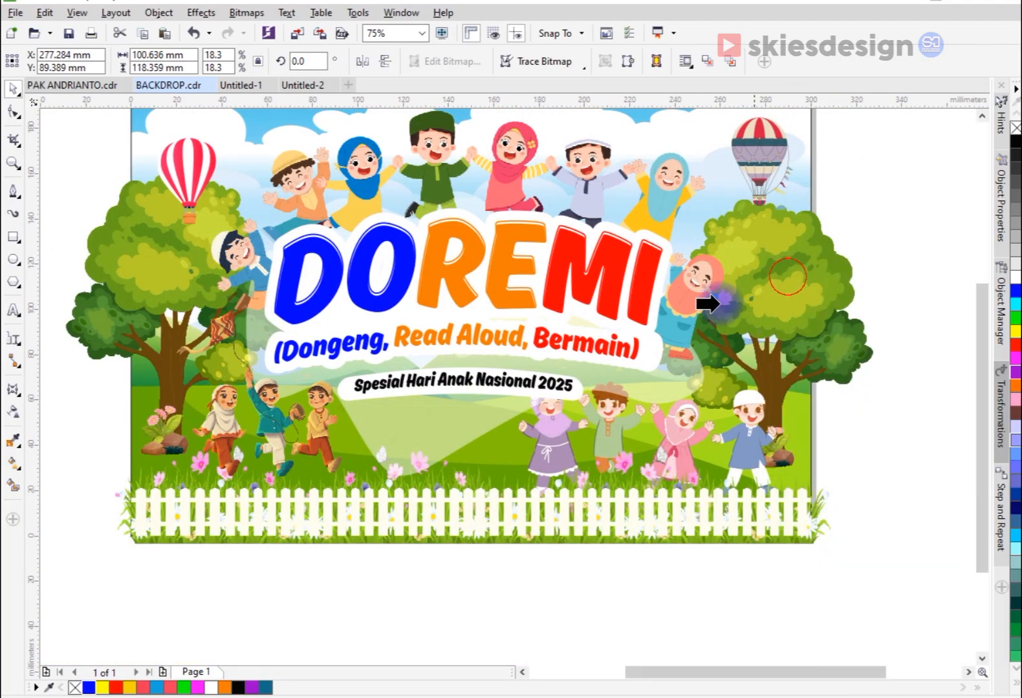
pyautogui.click(659, 120)
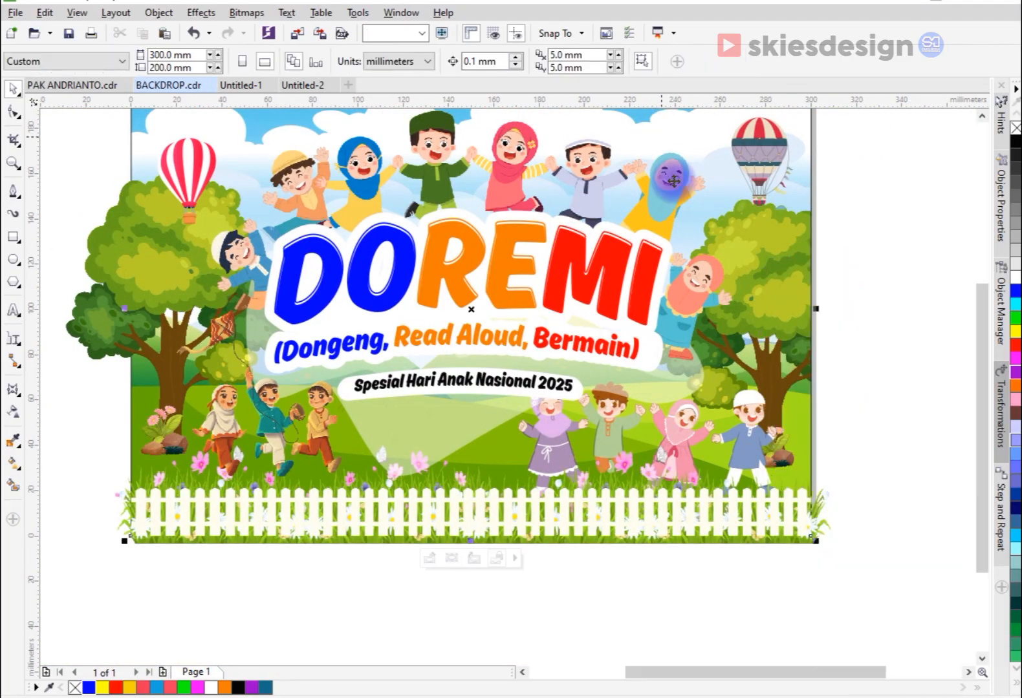
pyautogui.click(144, 267)
pyautogui.rightClick(145, 266)
pyautogui.click(166, 277)
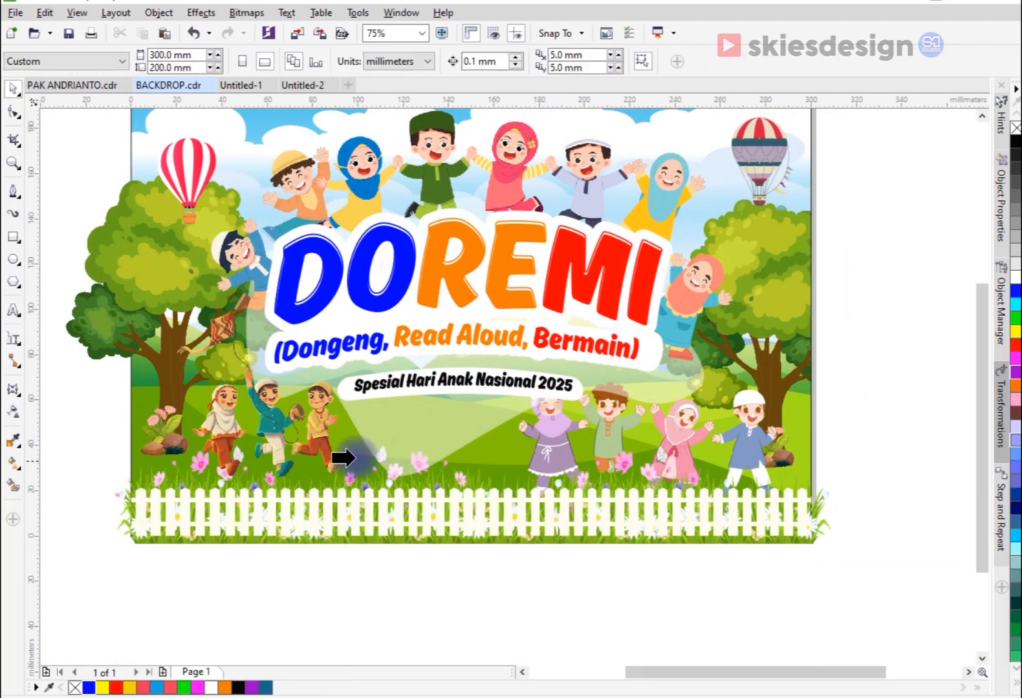
pyautogui.click(482, 465)
pyautogui.click(479, 388)
pyautogui.click(158, 127)
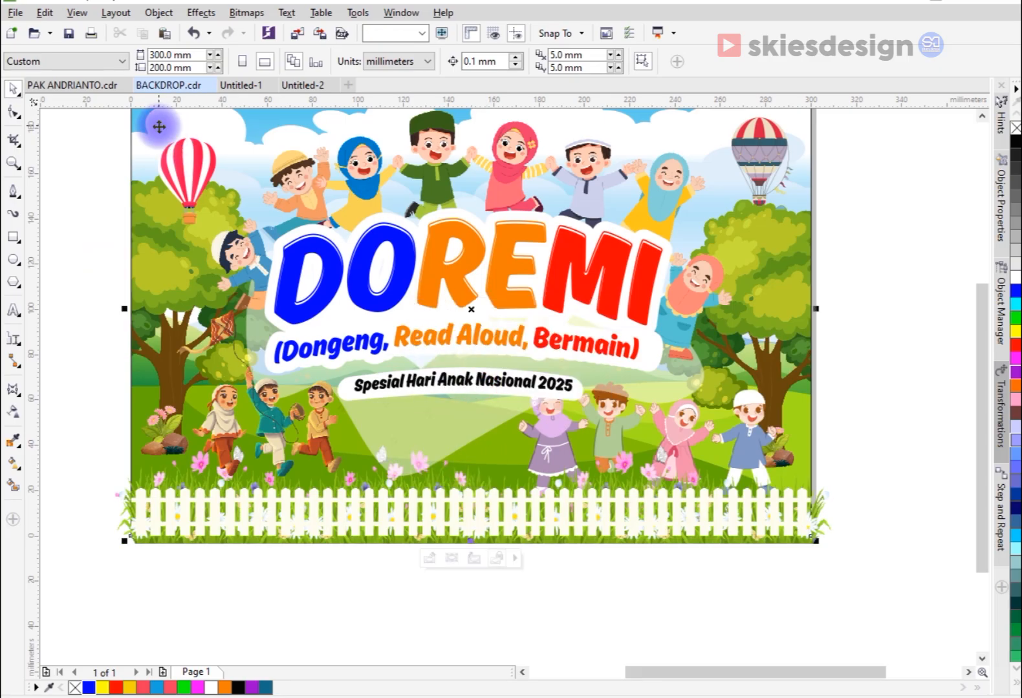
# Step: Place both flower-and-rock clumps inside the background with PowerClip
pyautogui.rightClick(787, 461)
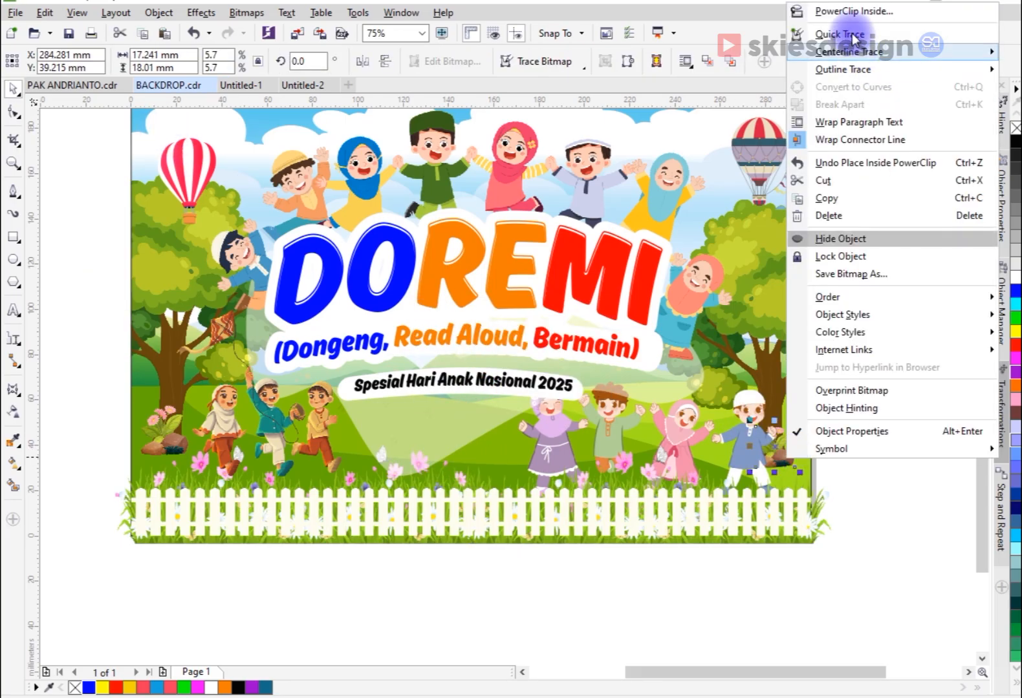
pyautogui.click(826, 91)
pyautogui.click(812, 186)
pyautogui.click(808, 245)
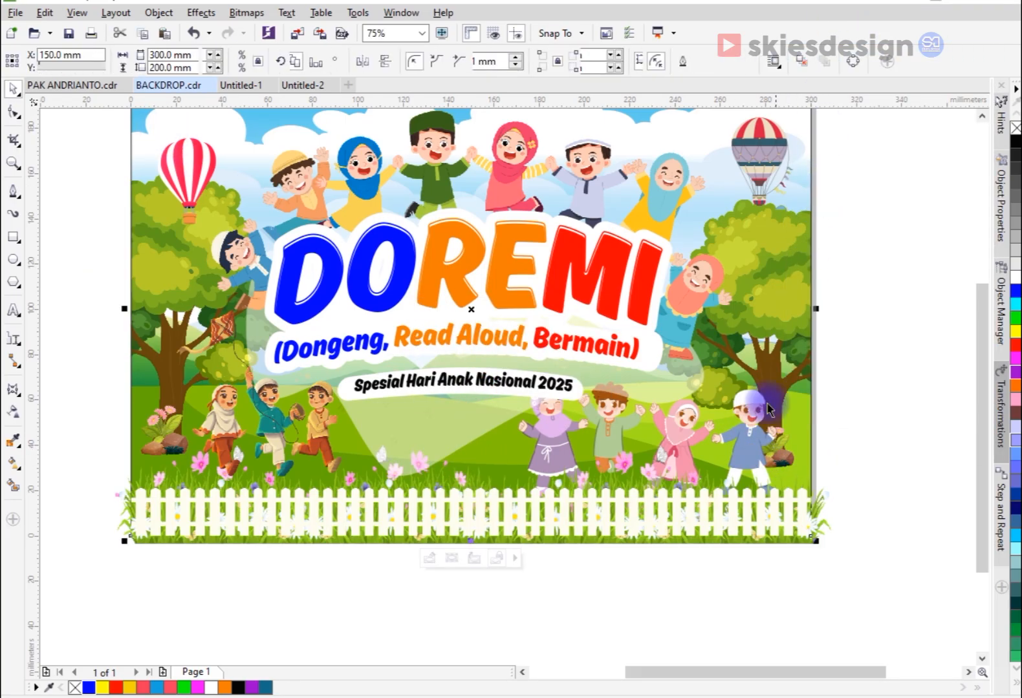
pyautogui.click(170, 451)
pyautogui.rightClick(165, 437)
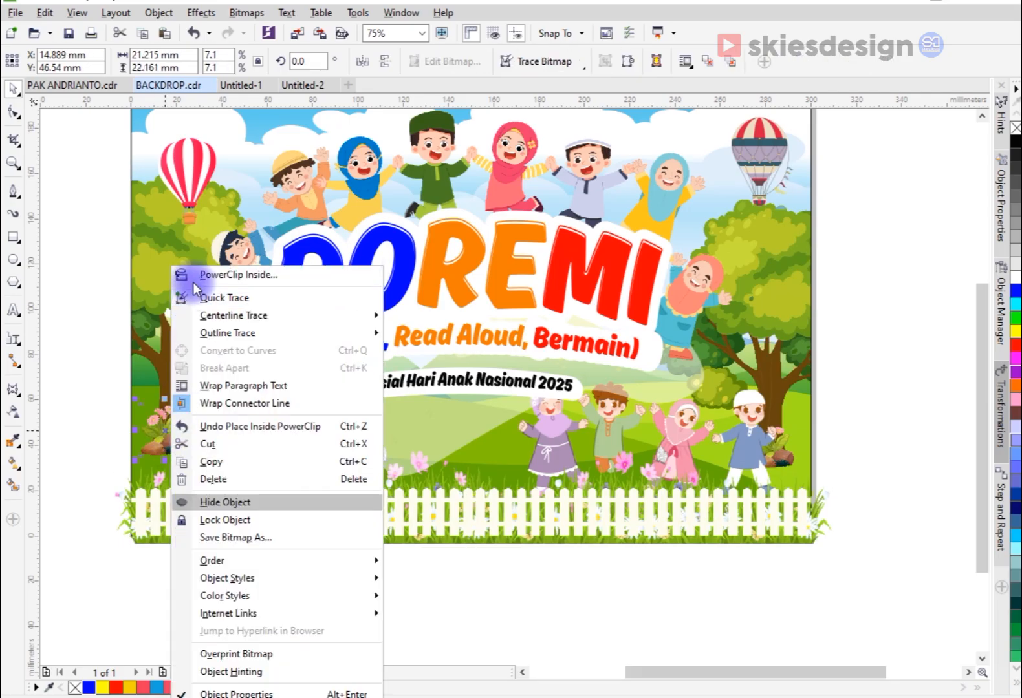
pyautogui.click(213, 500)
# Step: Move the three running children about 5 mm left, closer to the left flower clump
pyautogui.scroll(-5, 460, 497)
pyautogui.press('z')
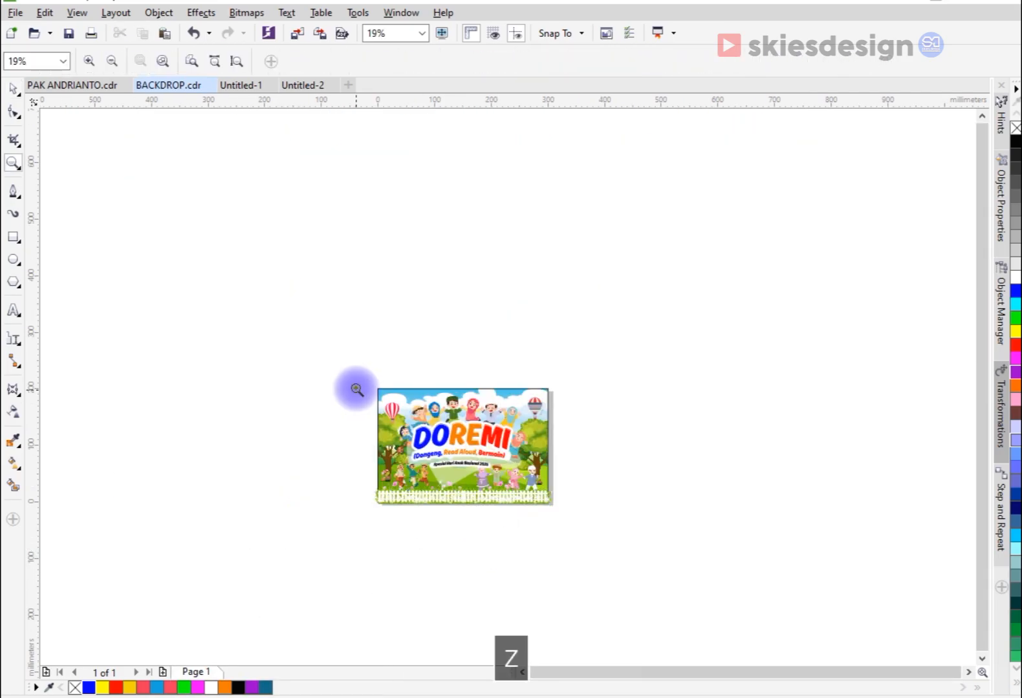
pyautogui.moveTo(387, 390); pyautogui.dragTo(564, 517)
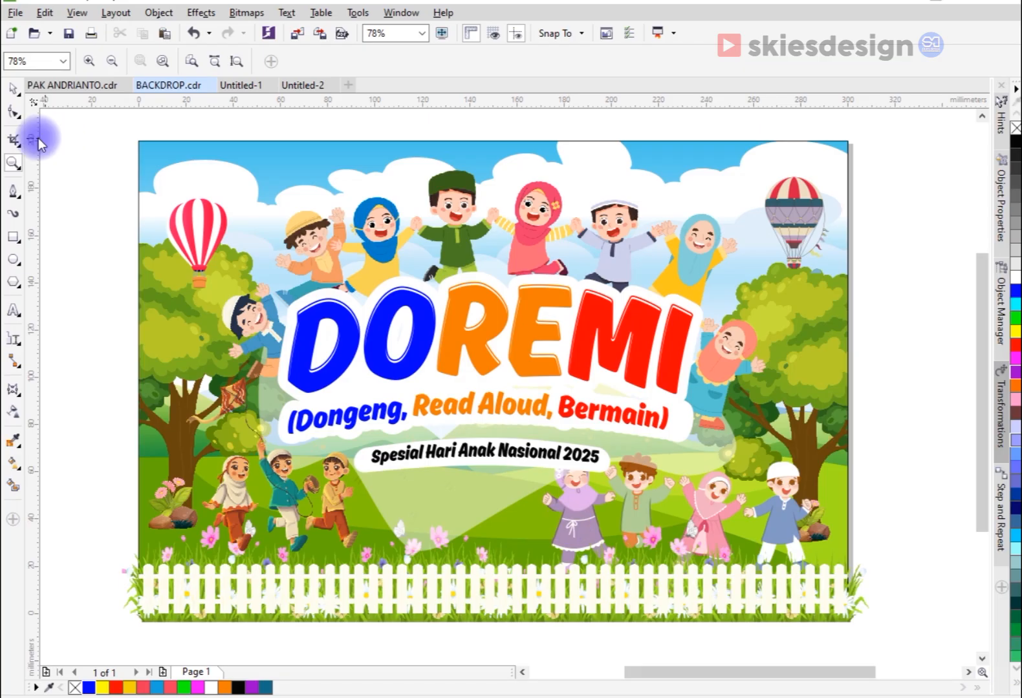
pyautogui.click(12, 92)
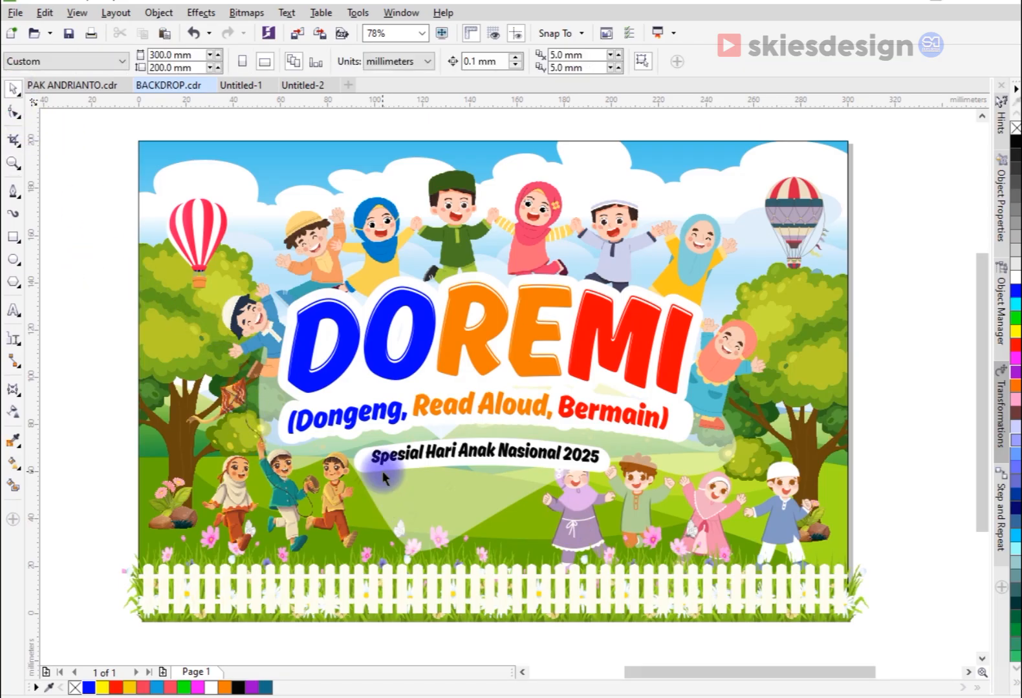
pyautogui.click(340, 525)
pyautogui.moveTo(240, 511); pyautogui.dragTo(230, 512)
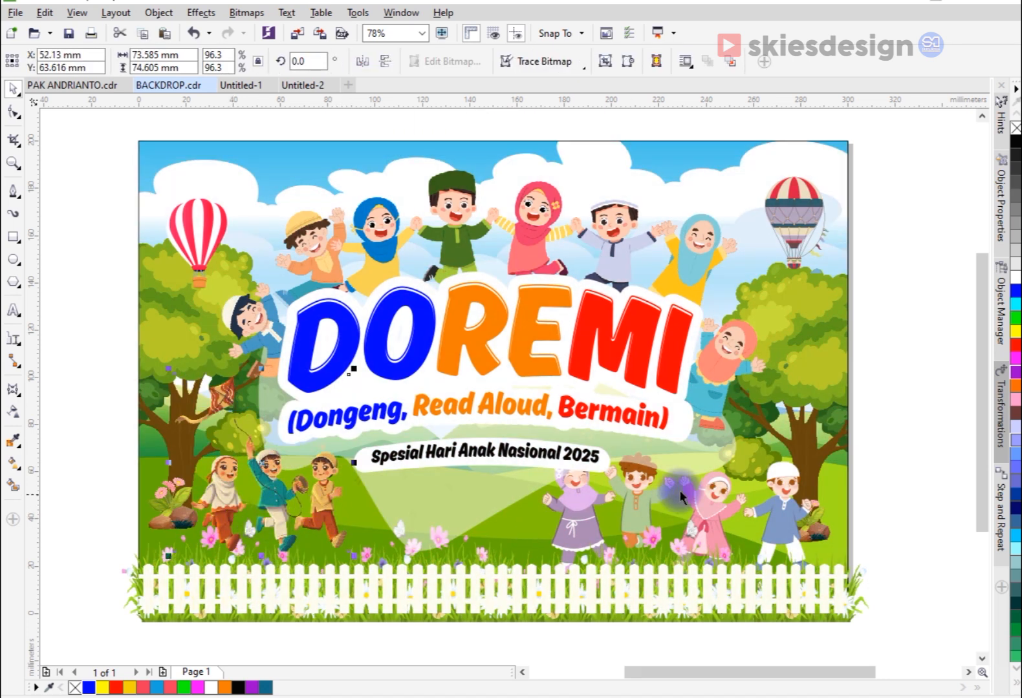
# Step: Shrink the four cheering children to about 107 × 50 mm and shift them down and right, clear of the subtitle
pyautogui.click(725, 495)
pyautogui.moveTo(535, 439); pyautogui.dragTo(567, 456)
pyautogui.moveTo(794, 495); pyautogui.dragTo(802, 503)
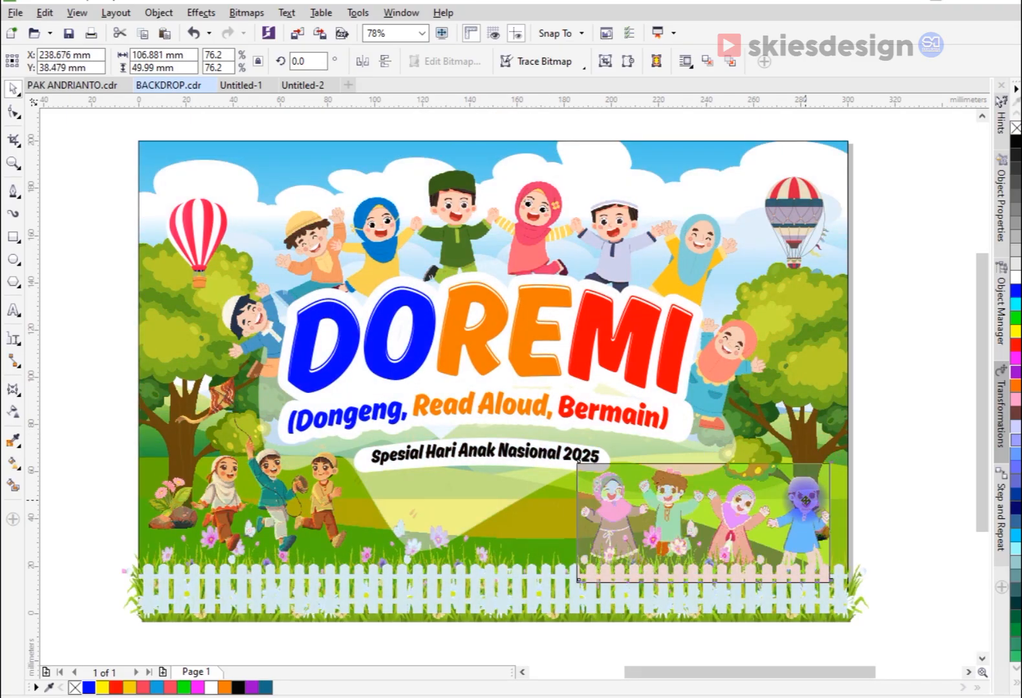
# Step: Shrink the title group with its surrounding children by about 4% and move it up slightly
pyautogui.click(617, 433)
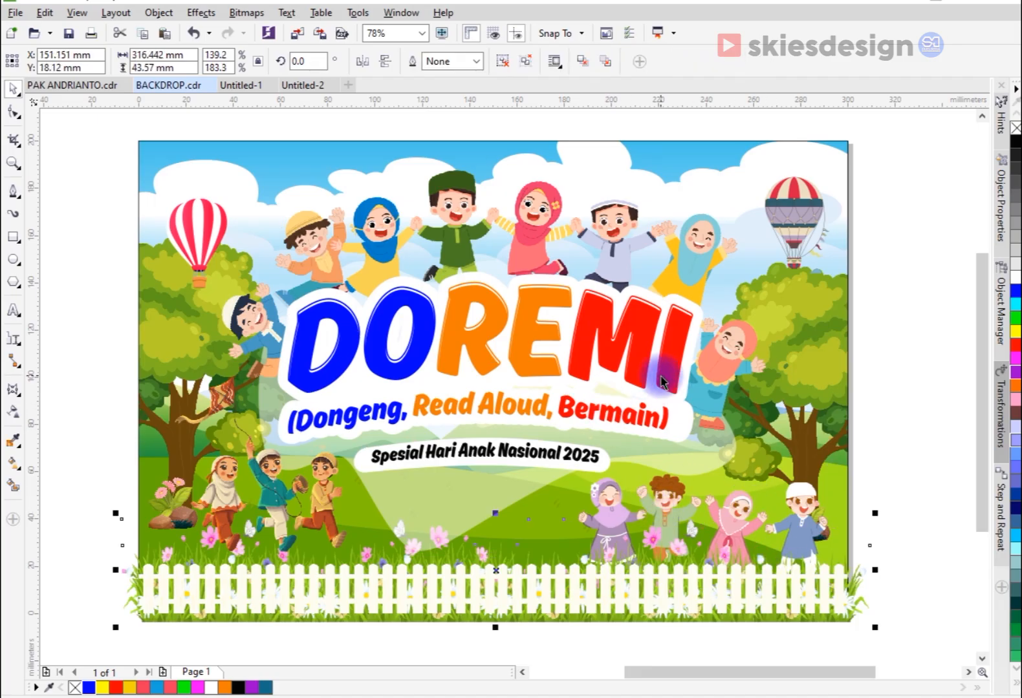
pyautogui.click(749, 521)
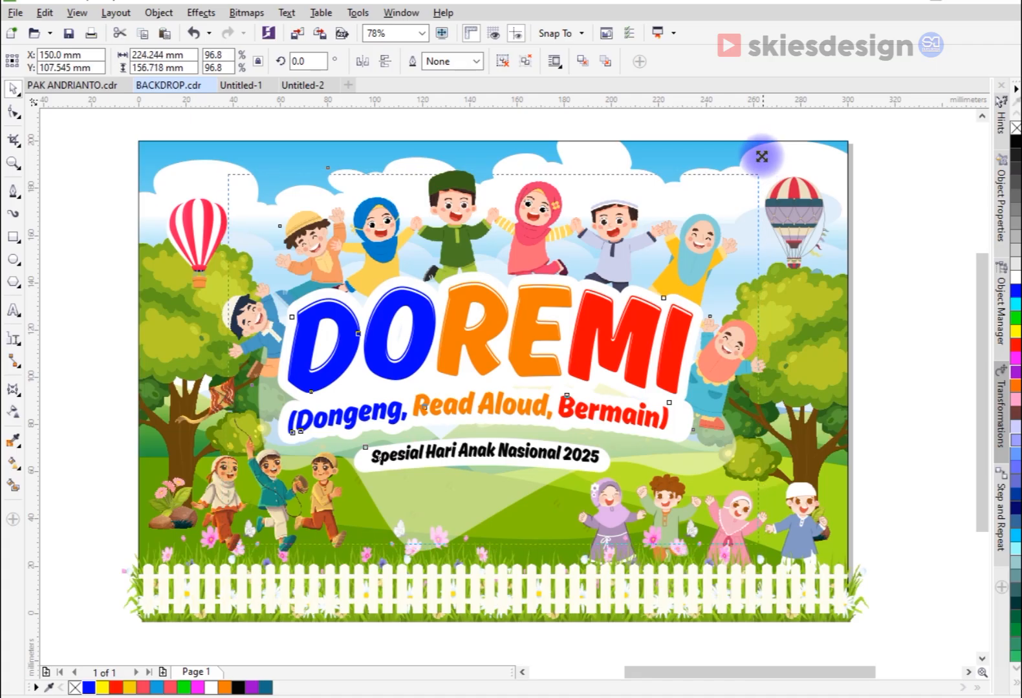
pyautogui.moveTo(762, 155); pyautogui.dragTo(758, 158)
pyautogui.moveTo(672, 275); pyautogui.dragTo(669, 262)
# Step: Move the four cheering children up slightly and enlarge them to about 121 × 57 mm
pyautogui.click(797, 503)
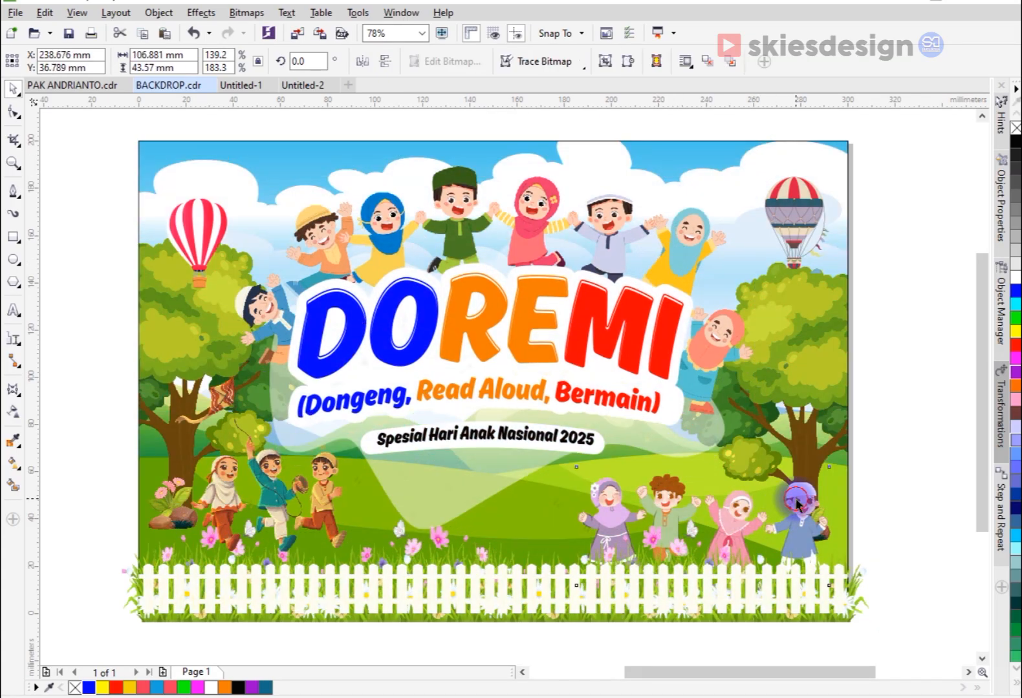
pyautogui.moveTo(802, 487); pyautogui.dragTo(802, 474)
pyautogui.moveTo(570, 449); pyautogui.dragTo(553, 439)
pyautogui.moveTo(659, 485); pyautogui.dragTo(659, 489)
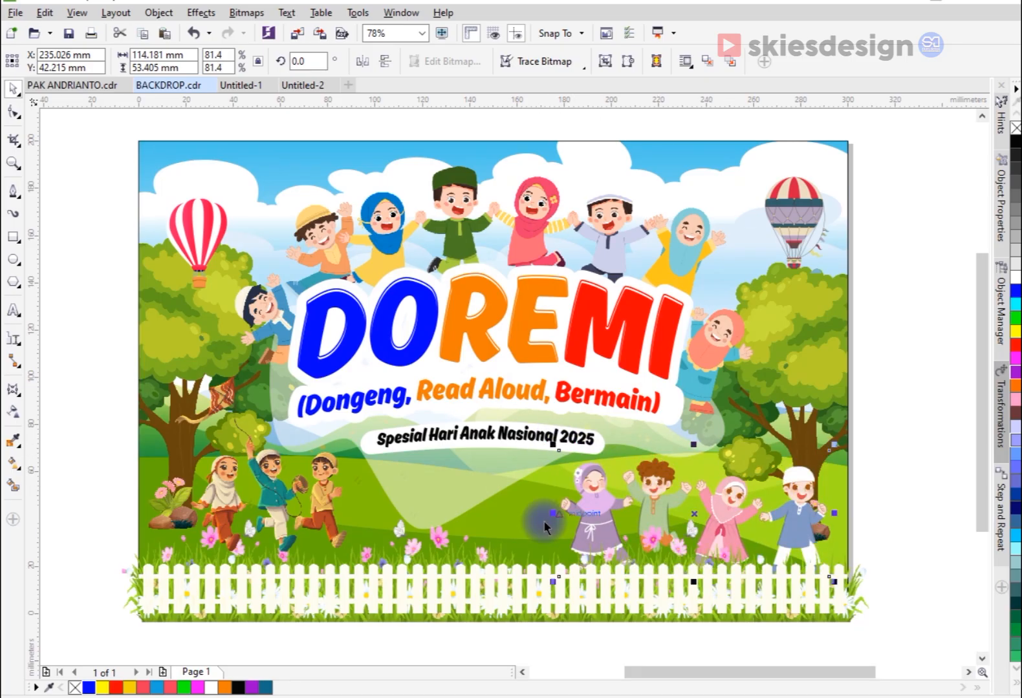
pyautogui.moveTo(553, 581); pyautogui.dragTo(536, 590)
# Step: Enlarge the three running children to about 89 × 91 mm and place them inside the background with PowerClip
pyautogui.click(366, 582)
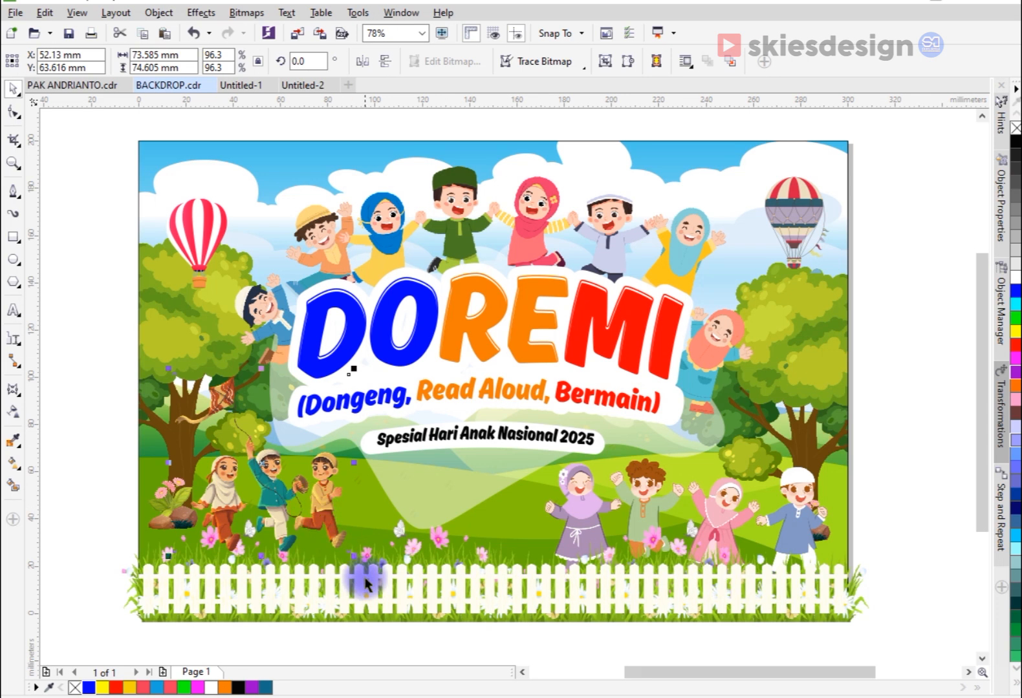
pyautogui.moveTo(358, 558); pyautogui.dragTo(390, 592)
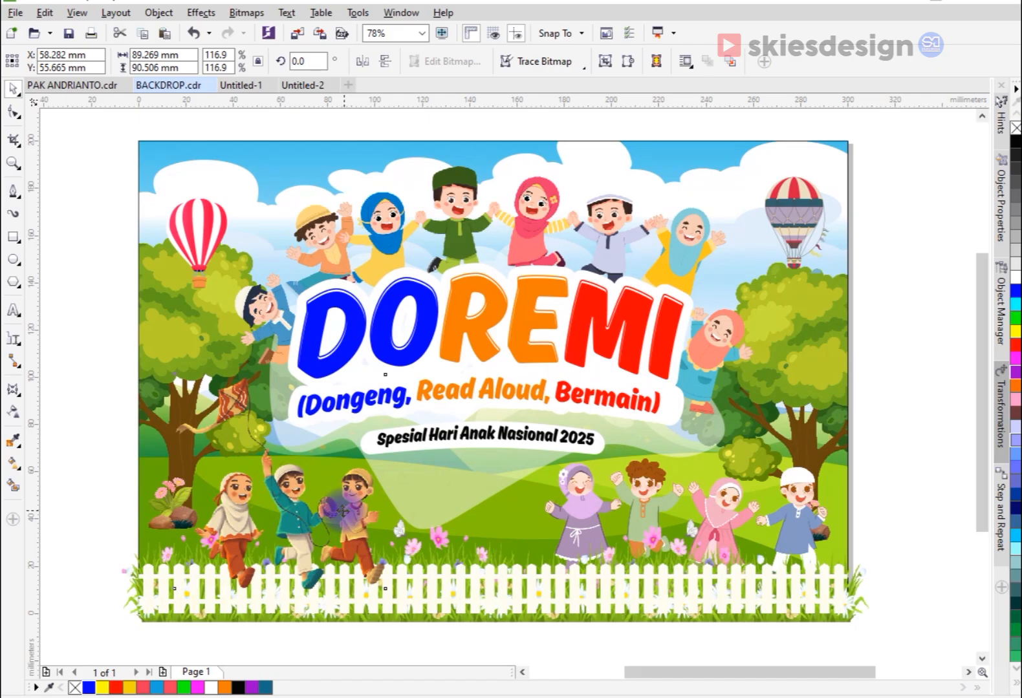
pyautogui.press('z')
pyautogui.moveTo(103, 128); pyautogui.dragTo(885, 650)
pyautogui.click(13, 89)
pyautogui.click(296, 516)
pyautogui.rightClick(296, 515)
pyautogui.click(303, 43)
pyautogui.click(295, 166)
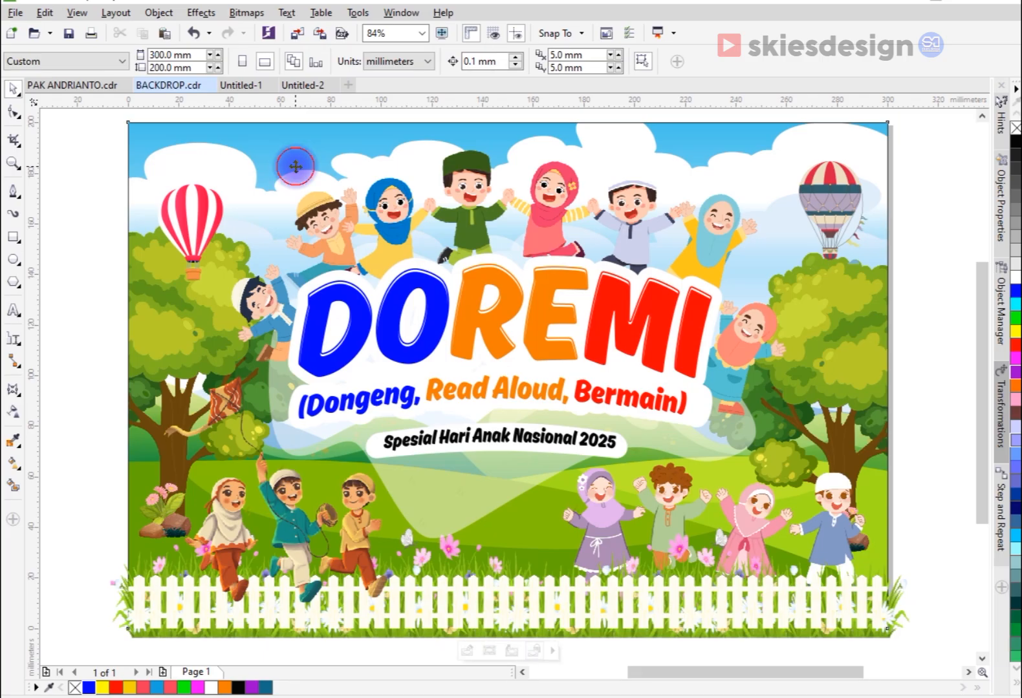
pyautogui.click(621, 529)
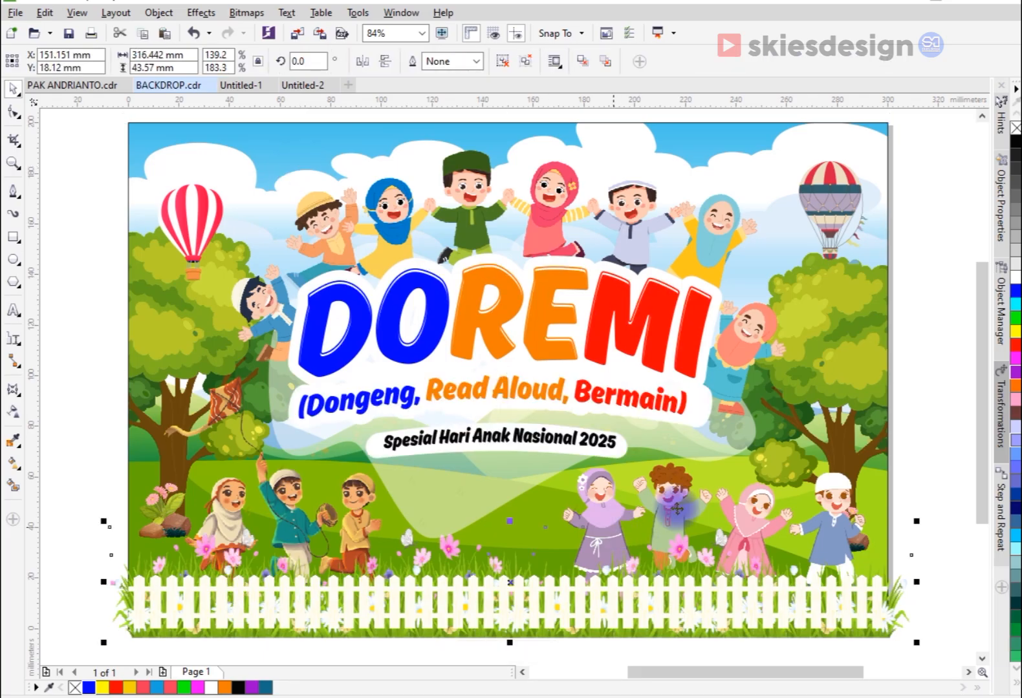
pyautogui.rightClick(613, 529)
pyautogui.click(944, 475)
# Step: Place the four cheering children inside the background with PowerClip
pyautogui.click(839, 479)
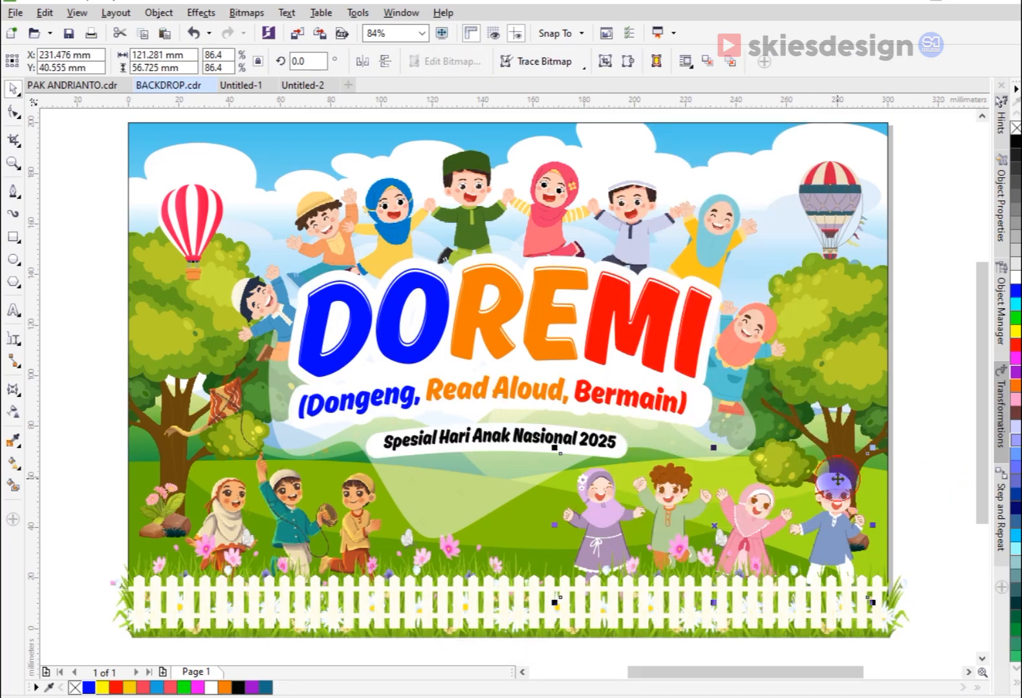
pyautogui.rightClick(838, 479)
pyautogui.click(816, 15)
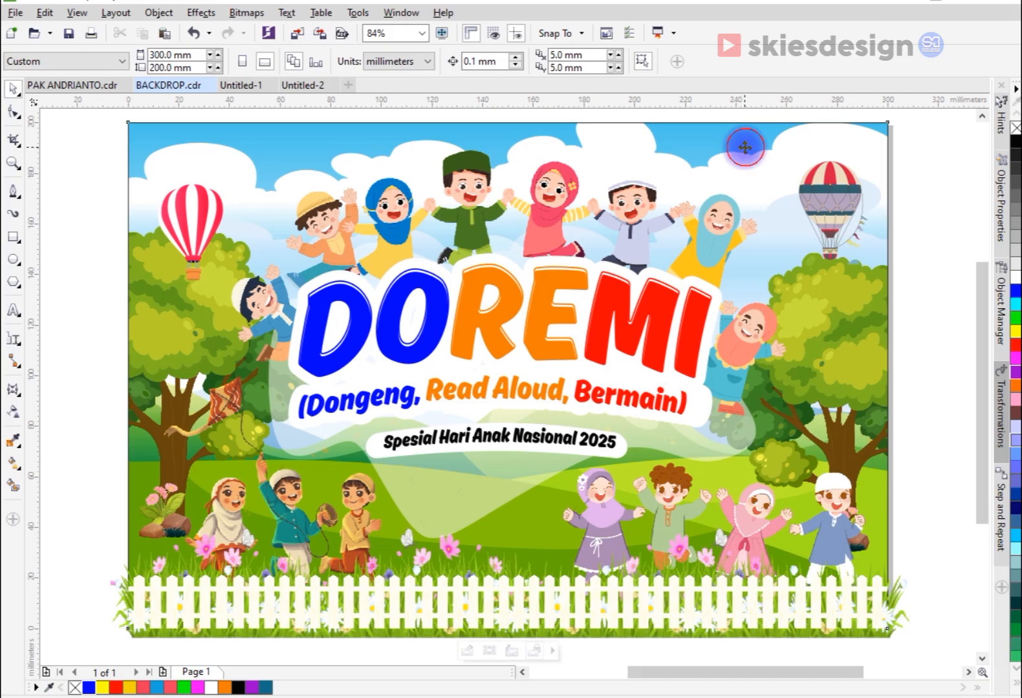
pyautogui.click(862, 464)
pyautogui.click(930, 532)
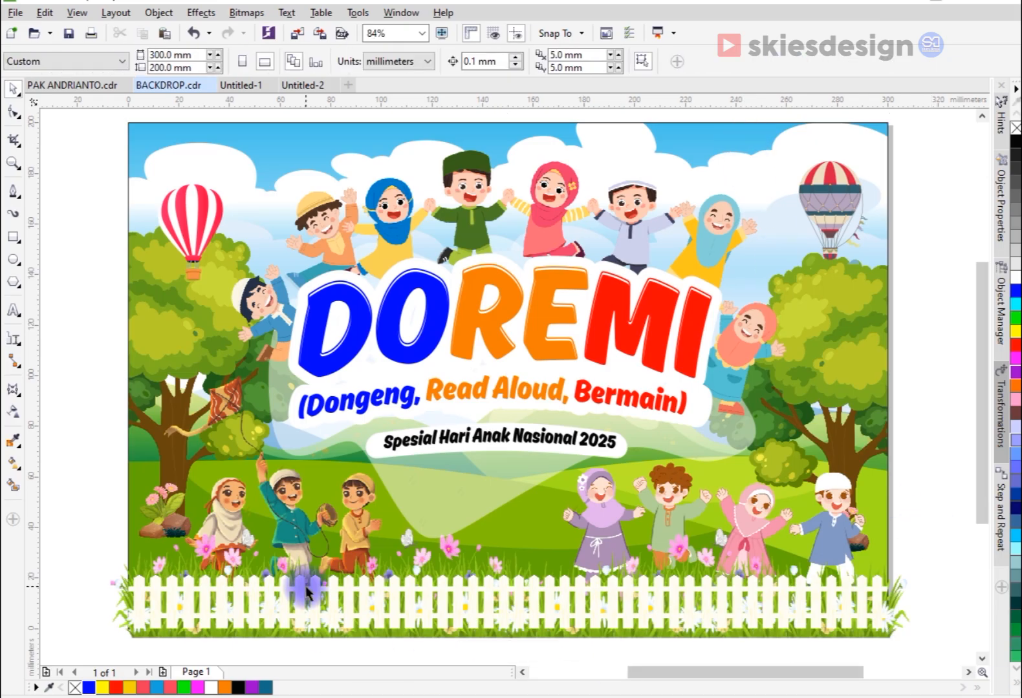
# Step: Place the overhanging grass-and-flower strip around the fence inside the background with PowerClip
pyautogui.click(205, 548)
pyautogui.moveTo(206, 549); pyautogui.dragTo(208, 526)
pyautogui.hotkey('ctrl', 'z')
pyautogui.rightClick(208, 548)
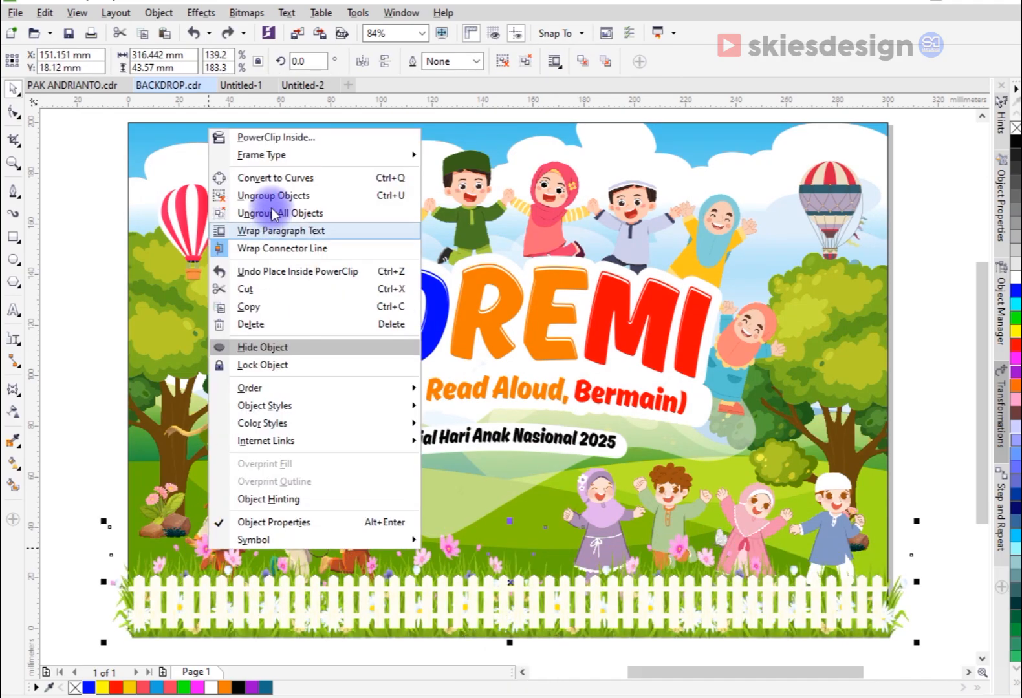
pyautogui.click(238, 137)
pyautogui.click(241, 234)
pyautogui.moveTo(314, 592); pyautogui.dragTo(313, 585)
pyautogui.hotkey('ctrl', 'z')
pyautogui.click(896, 511)
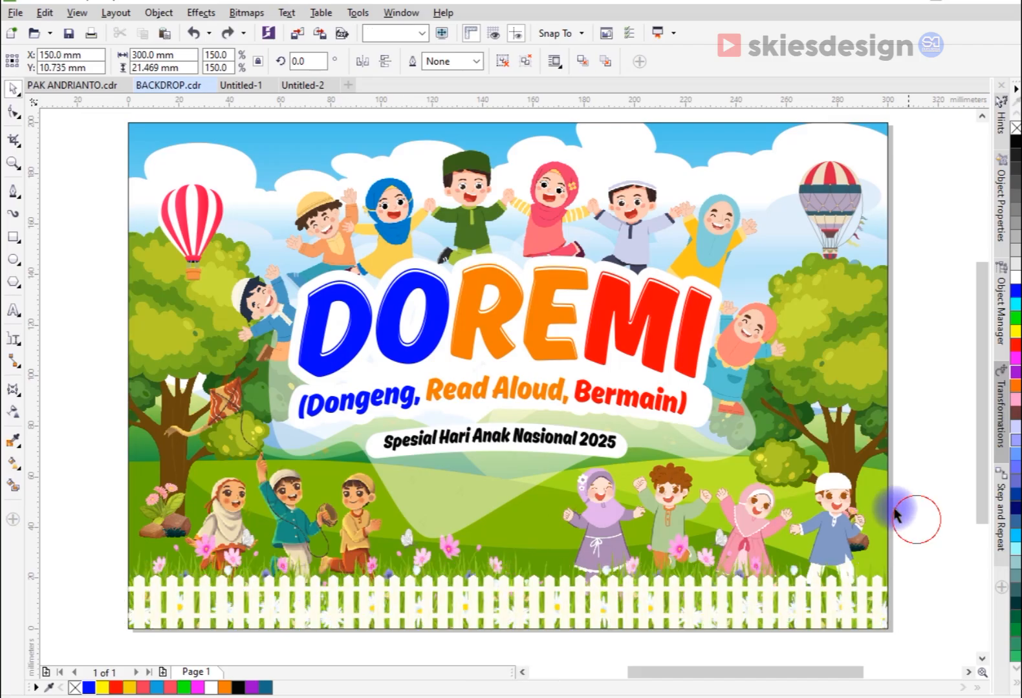
# Step: Move the red-and-white balloon up into the cloud above the left tree, centred at about X 25, Y 177 mm
pyautogui.scroll(-2, 766, 443)
pyautogui.scroll(5, 530, 343)
pyautogui.moveTo(516, 342); pyautogui.dragTo(487, 254)
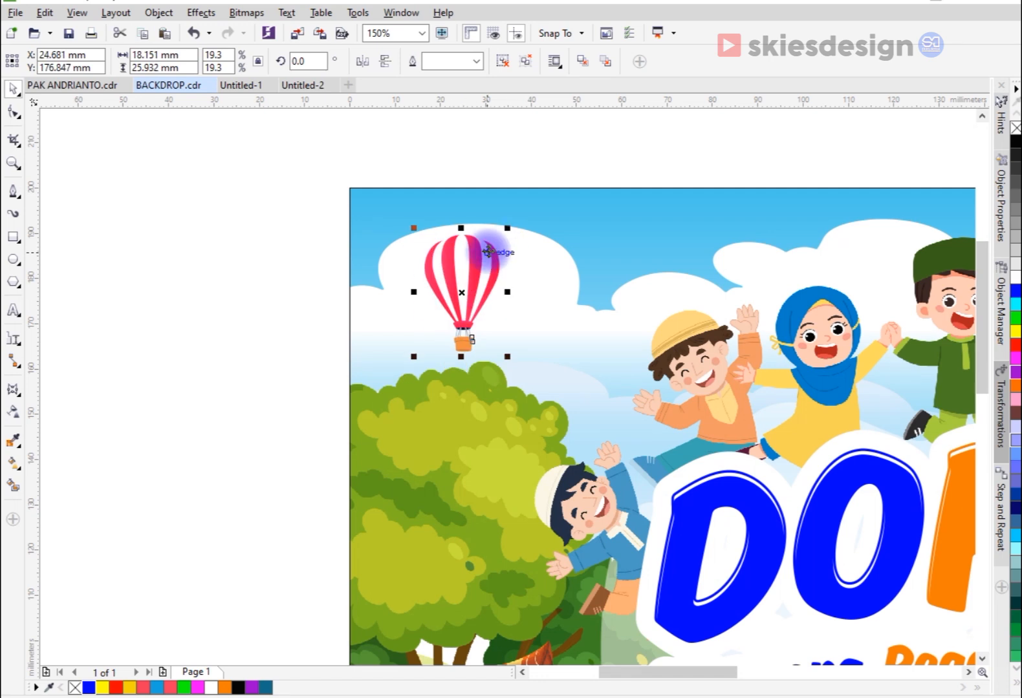
# Step: Shrink the multicoloured balloon above the right tree to about 23 × 35 mm and move it up and left
pyautogui.scroll(-1, 463, 291)
pyautogui.scroll(-1, 425, 318)
pyautogui.scroll(1, 733, 298)
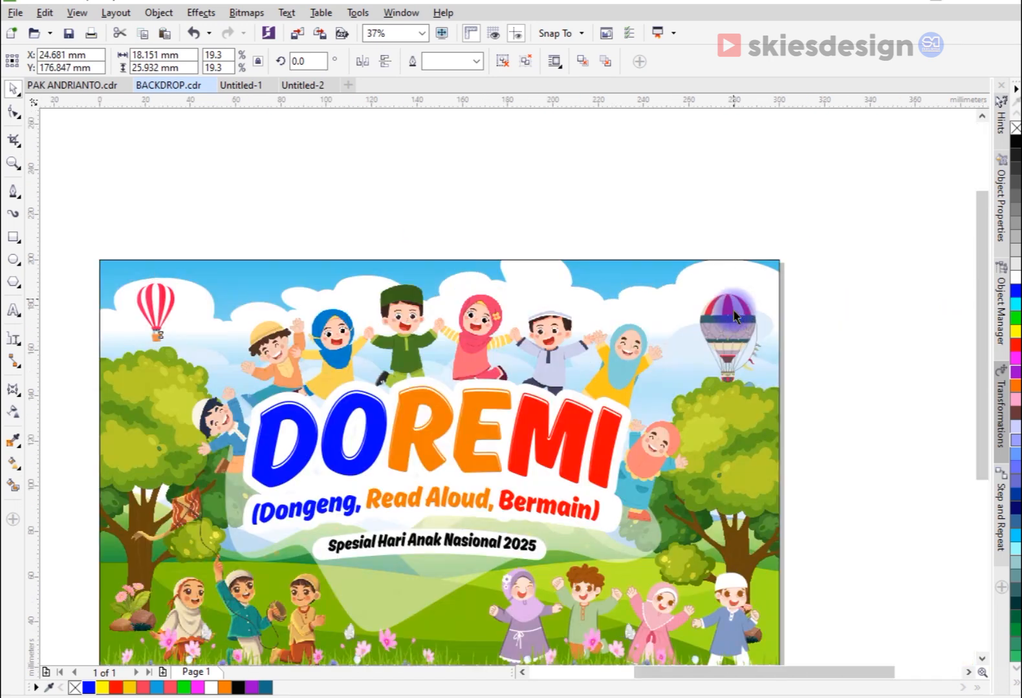
pyautogui.click(734, 310)
pyautogui.moveTo(768, 392); pyautogui.dragTo(755, 374)
pyautogui.scroll(1, 723, 317)
pyautogui.moveTo(723, 319); pyautogui.dragTo(690, 317)
pyautogui.scroll(-1, 700, 311)
pyautogui.scroll(1, 702, 311)
pyautogui.moveTo(742, 253); pyautogui.dragTo(749, 244)
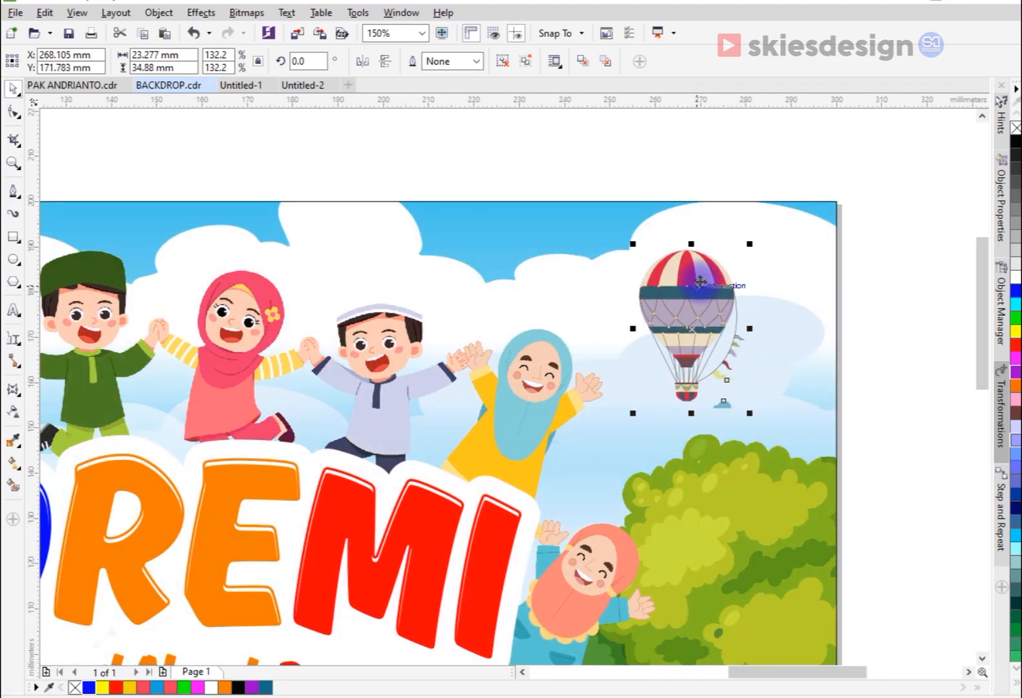
pyautogui.click(788, 338)
pyautogui.scroll(-1, 735, 388)
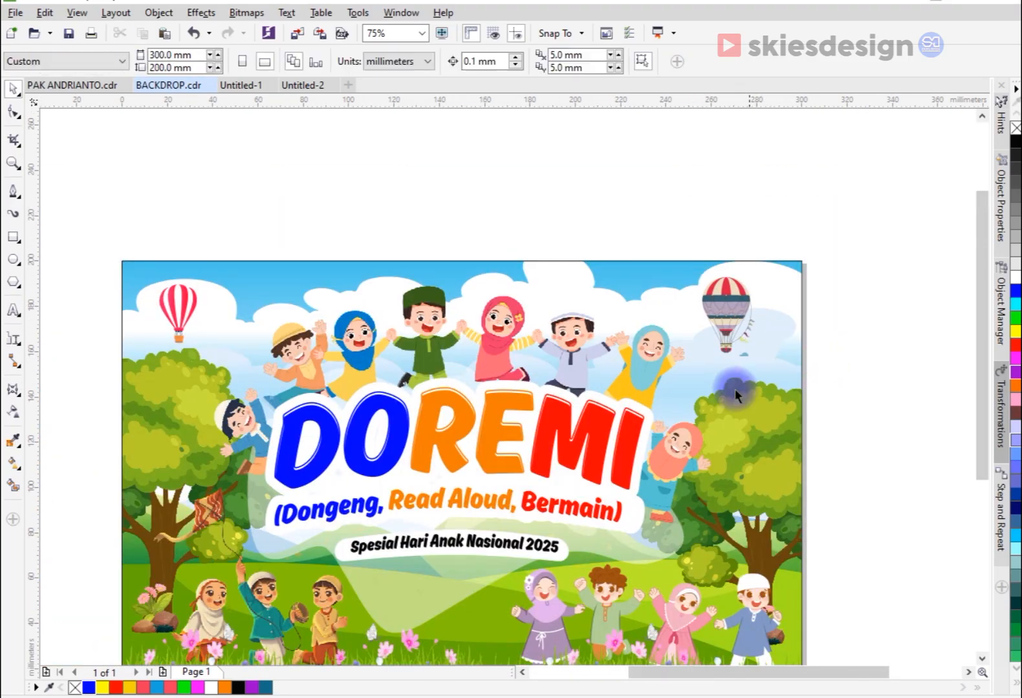
# Step: Ungroup the title artwork and its surrounding children
pyautogui.click(501, 383)
pyautogui.click(508, 59)
pyautogui.click(537, 146)
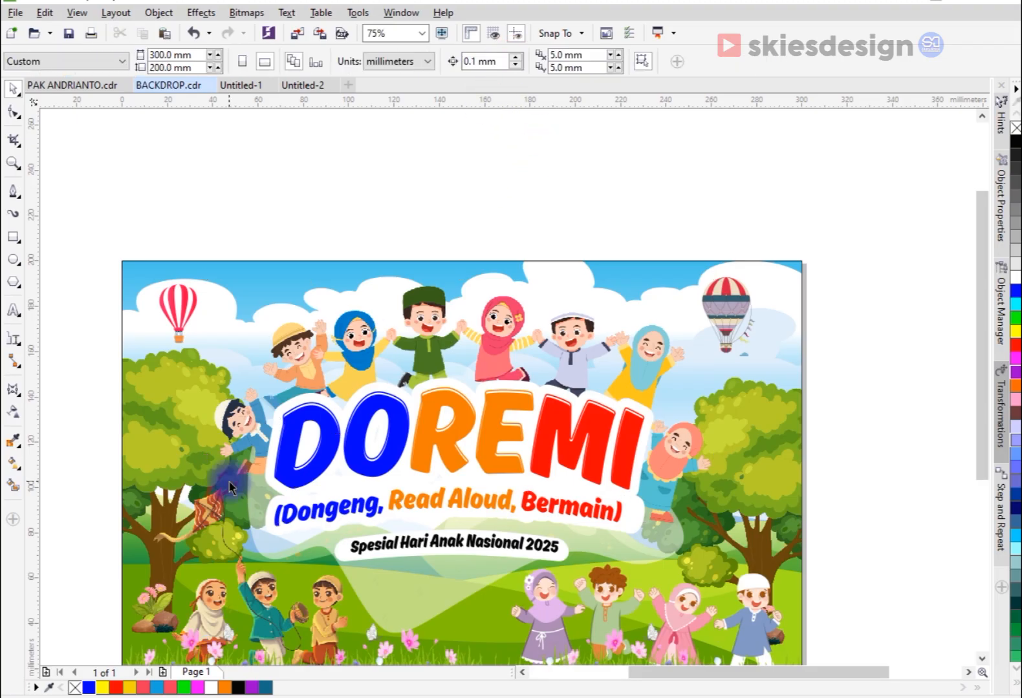
# Step: Apply a drop shadow with the Small Glow preset to the white outline behind the DOREMI lettering
pyautogui.click(268, 466)
pyautogui.scroll(1, 260, 497)
pyautogui.moveTo(270, 469); pyautogui.dragTo(264, 452)
pyautogui.hotkey('ctrl', 'z')
pyautogui.click(20, 397)
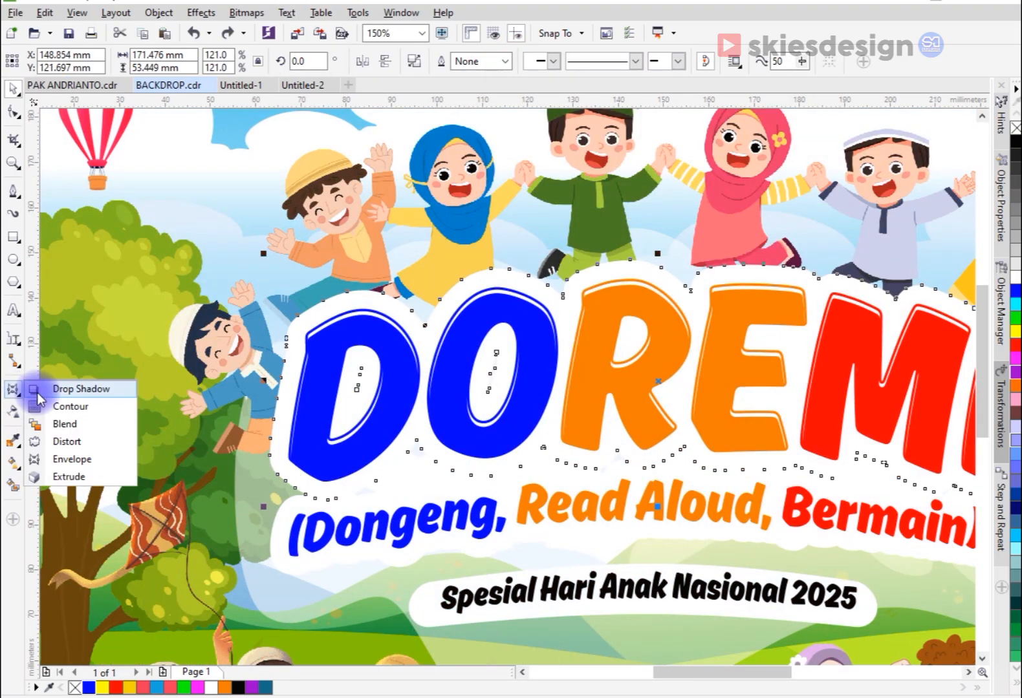
pyautogui.click(45, 388)
pyautogui.click(39, 61)
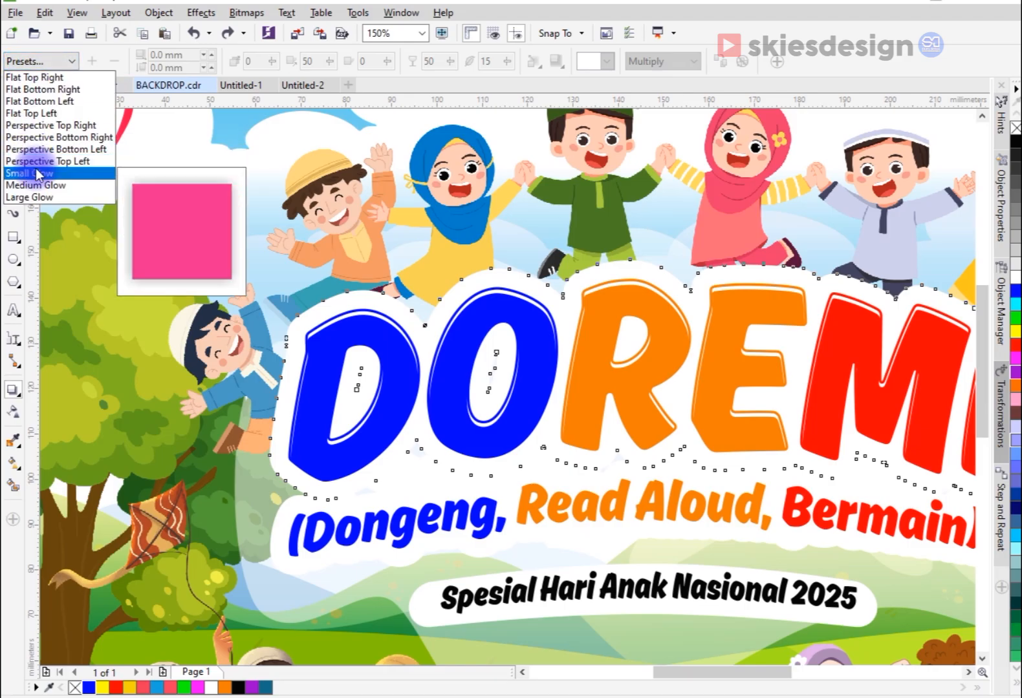
pyautogui.click(30, 173)
# Step: Set the DOREMI outline's shadow colour to black and its opacity to 86
pyautogui.click(604, 64)
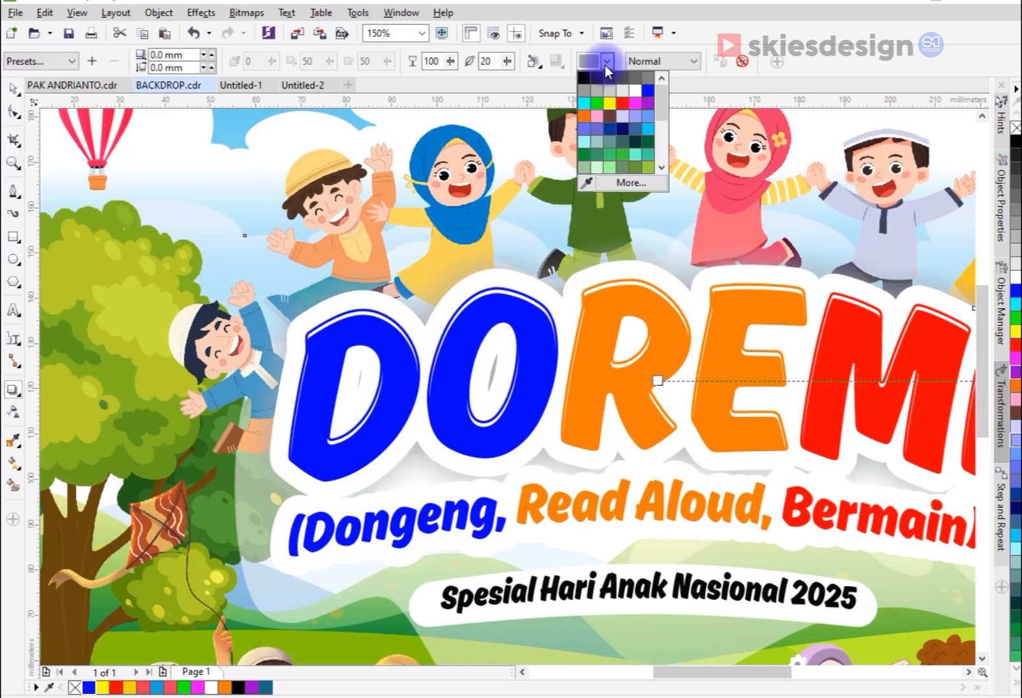
pyautogui.click(582, 75)
pyautogui.scroll(-2, 451, 369)
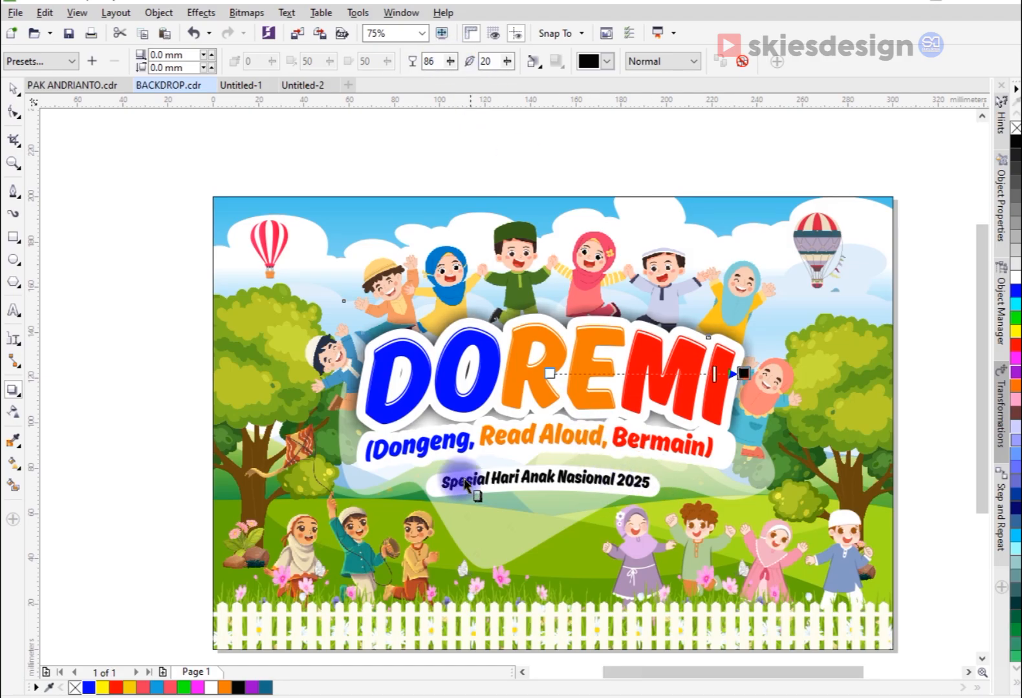
# Step: Copy the DOREMI outline's drop shadow to the white outline behind "(Dongeng, Read Aloud, Bermain)"
pyautogui.click(362, 441)
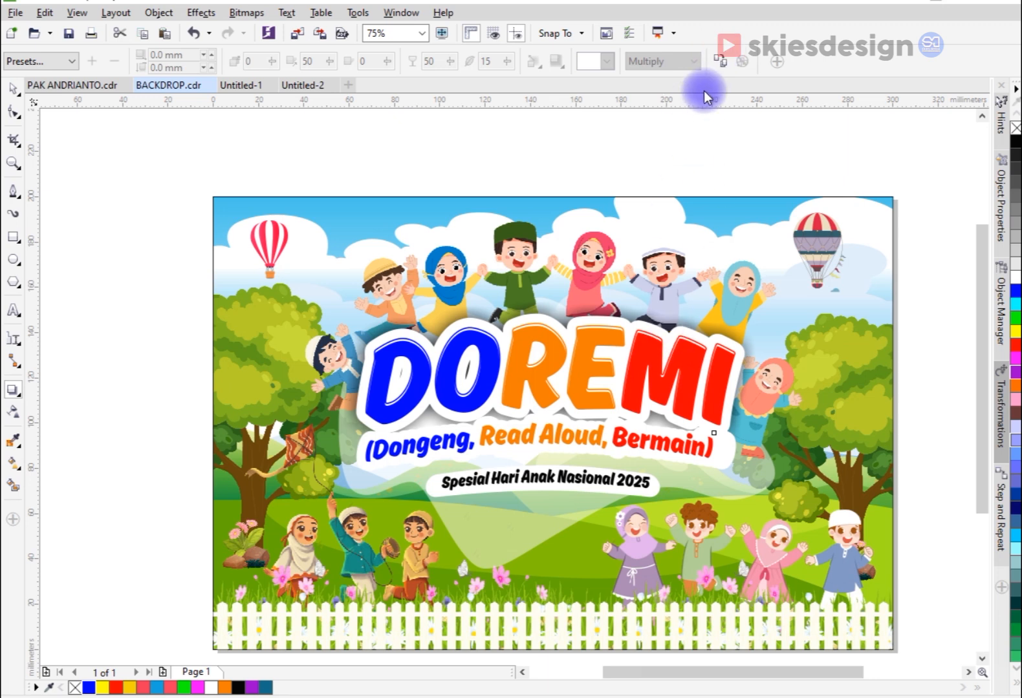
pyautogui.click(720, 62)
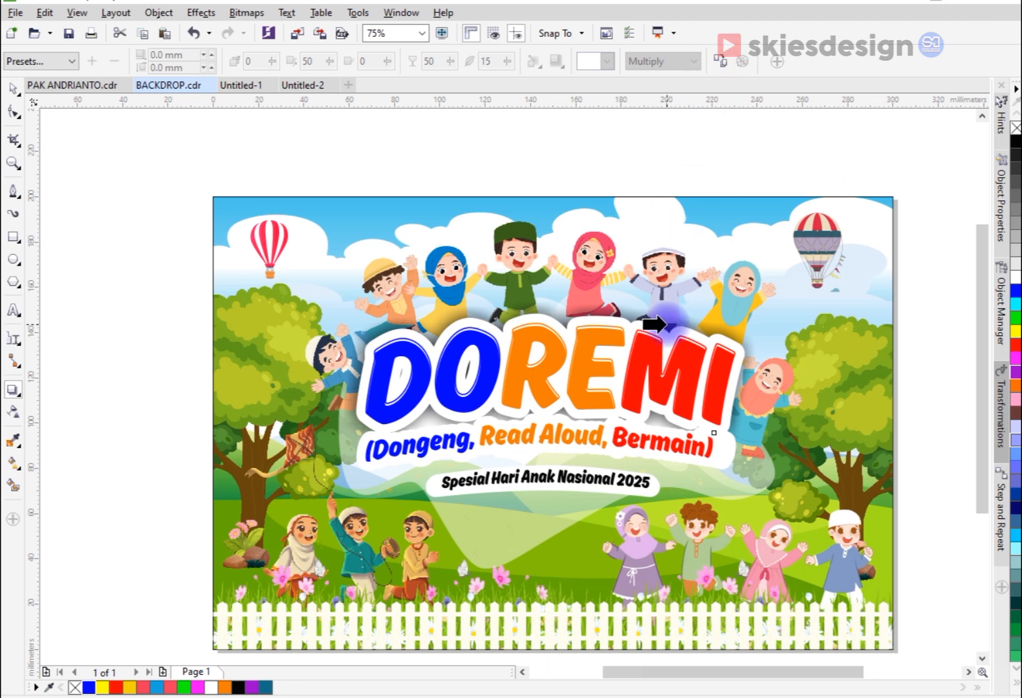
pyautogui.click(666, 330)
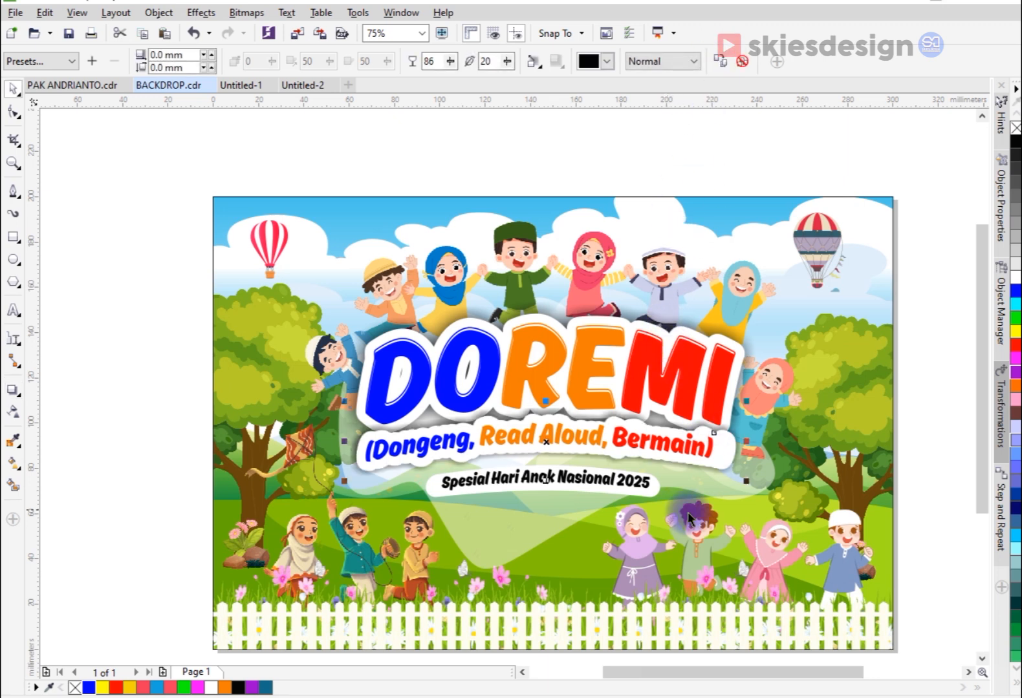
pyautogui.click(118, 195)
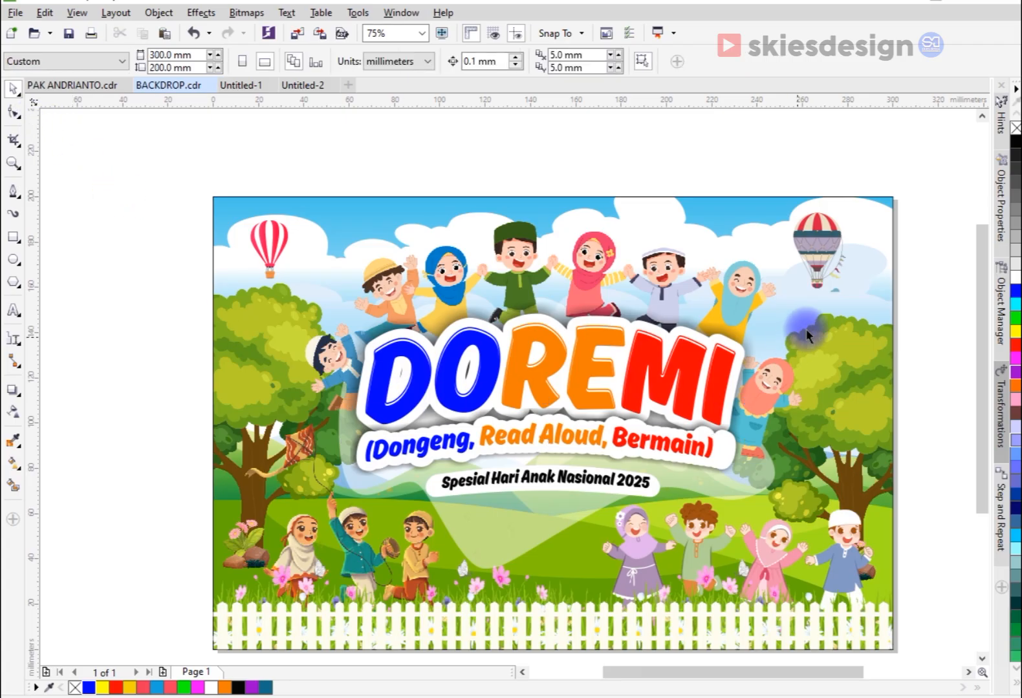
# Step: Enlarge the "Spesial Hari Anak Nasional 2025" text and its white banner to about 114 × 15 mm and group them
pyautogui.scroll(-2, 482, 514)
pyautogui.scroll(2, 483, 516)
pyautogui.moveTo(391, 619); pyautogui.dragTo(619, 467)
pyautogui.moveTo(684, 404); pyautogui.dragTo(684, 402)
pyautogui.moveTo(414, 446); pyautogui.dragTo(388, 448)
pyautogui.hotkey('ctrl', 'g')
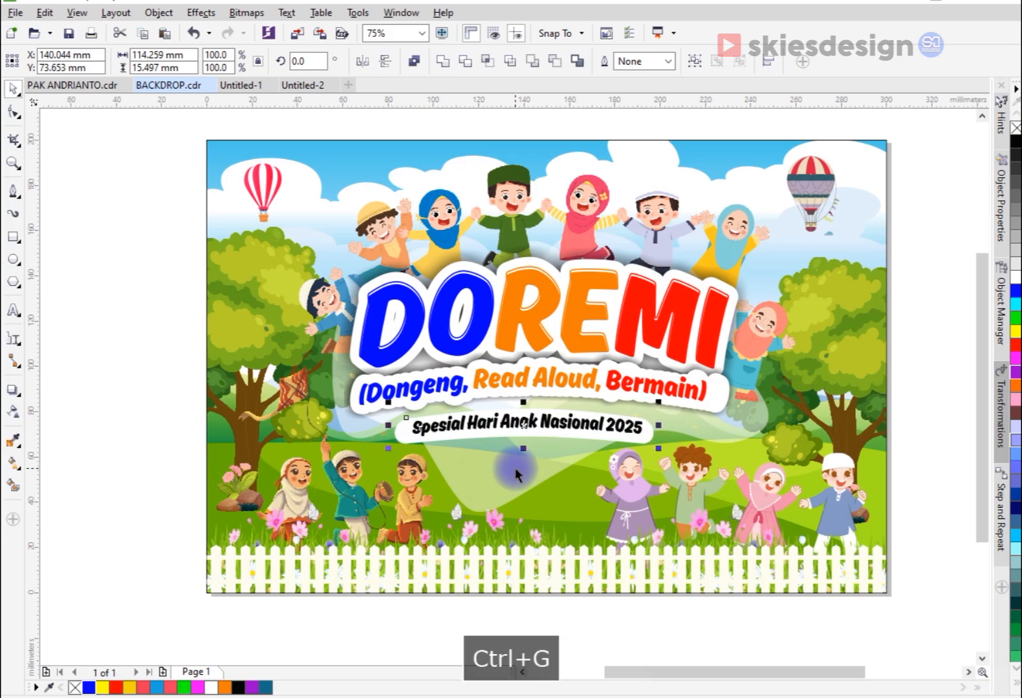
# Step: Centre the grouped subtitle banner horizontally on the translucent shape behind the title
pyautogui.keyDown('shift'); pyautogui.click(517, 477); pyautogui.keyUp('shift')
pyautogui.press('c')
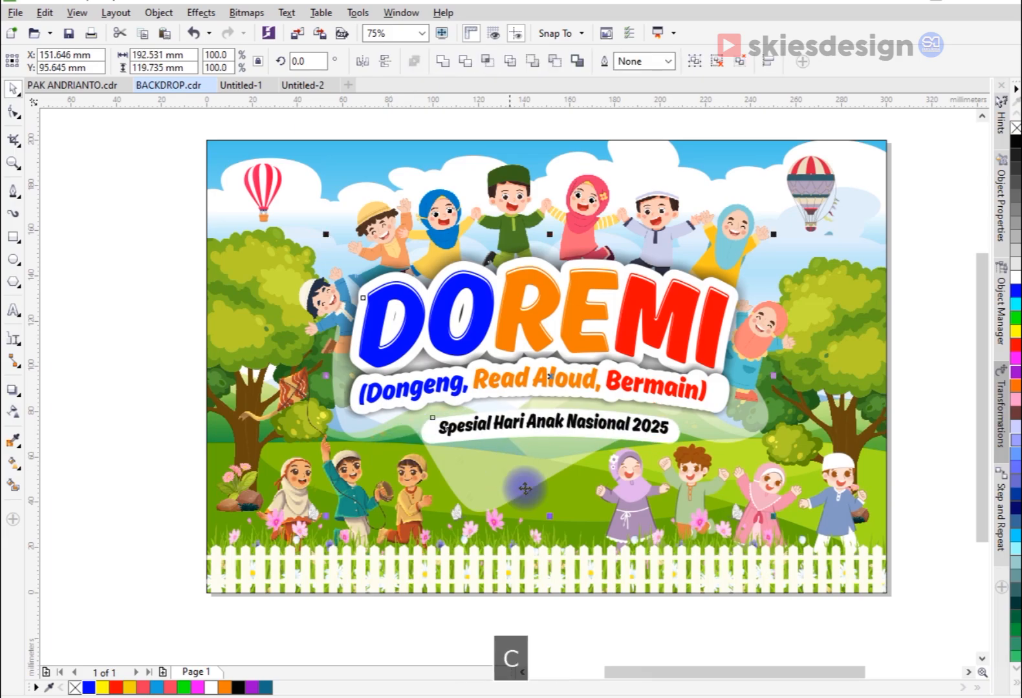
pyautogui.click(571, 628)
pyautogui.press('z')
pyautogui.moveTo(198, 131); pyautogui.dragTo(898, 604)
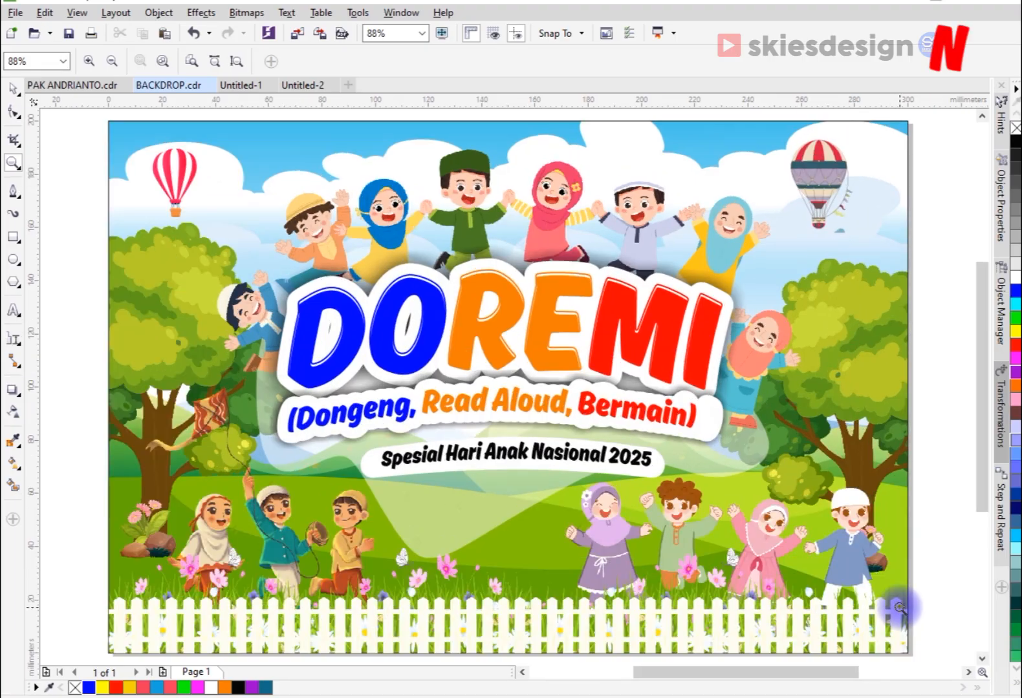
pyautogui.click(14, 89)
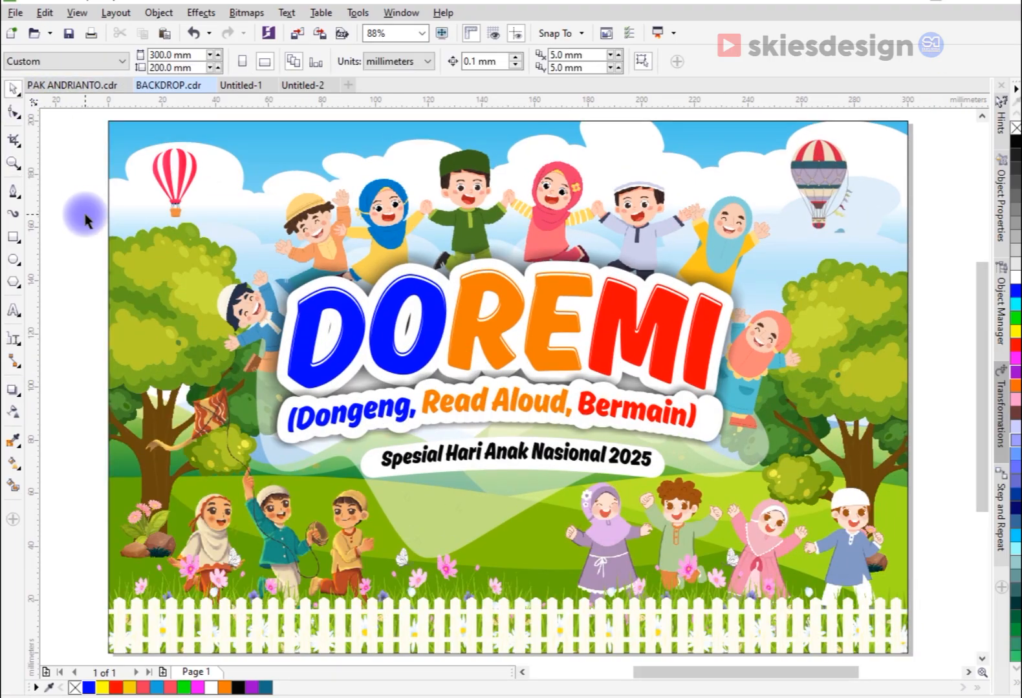